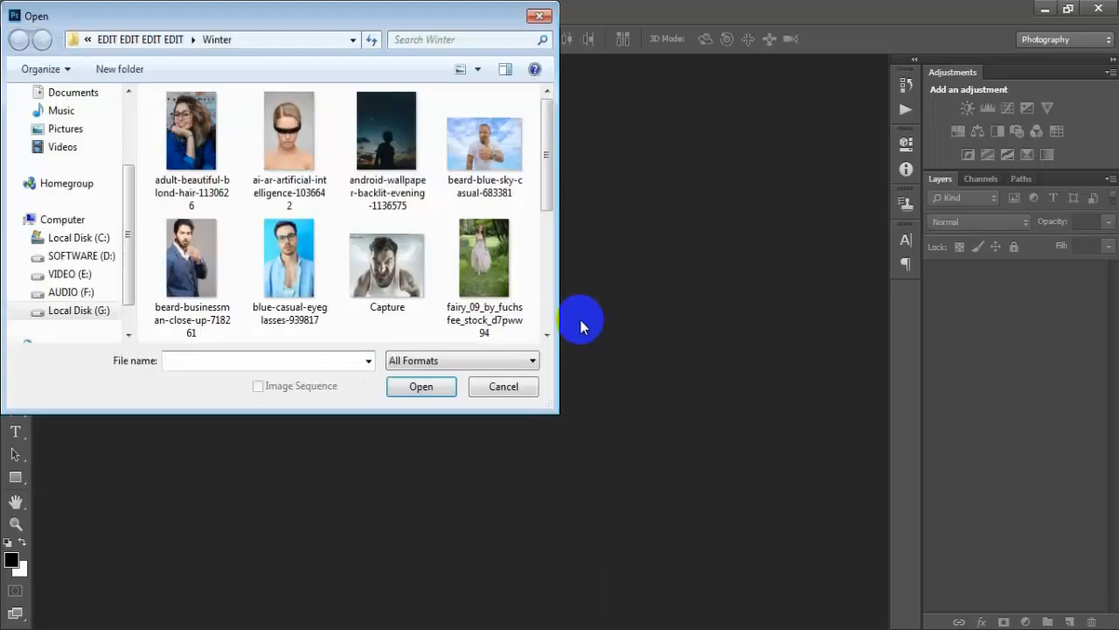
- Open the fairy_09_by_fuchsfee_stock_d7pww94 photo from the Winter folder and dock its document window
{"action": "left_click", "coordinate": [482, 251]}
{"action": "left_click", "coordinate": [435, 388]}
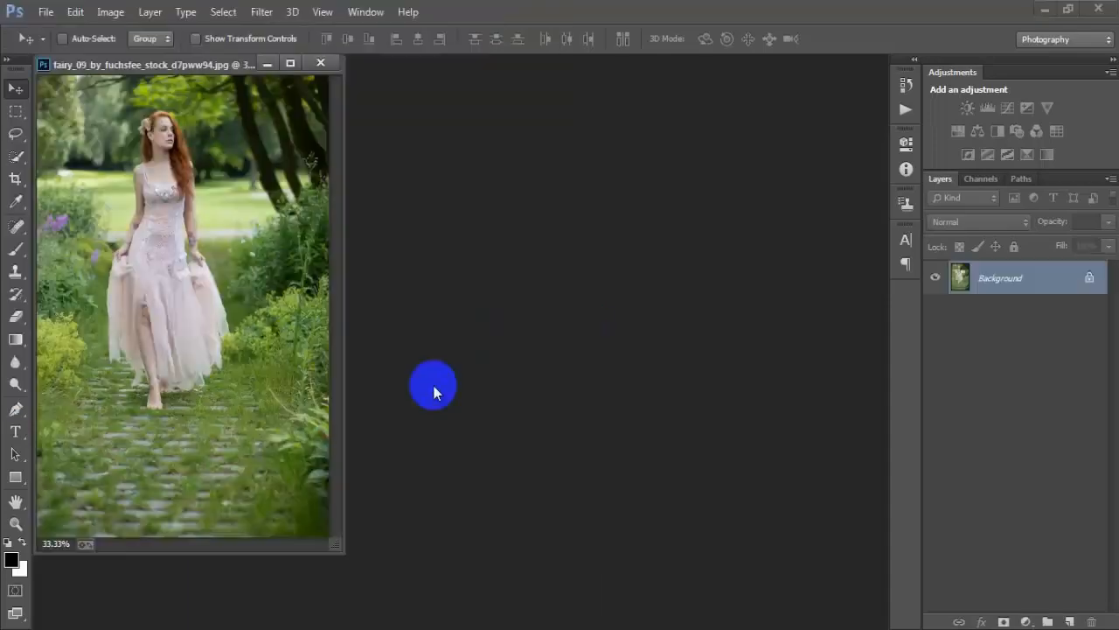
{"action": "left_click_drag", "start_coordinate": [225, 68], "coordinate": [437, 68]}
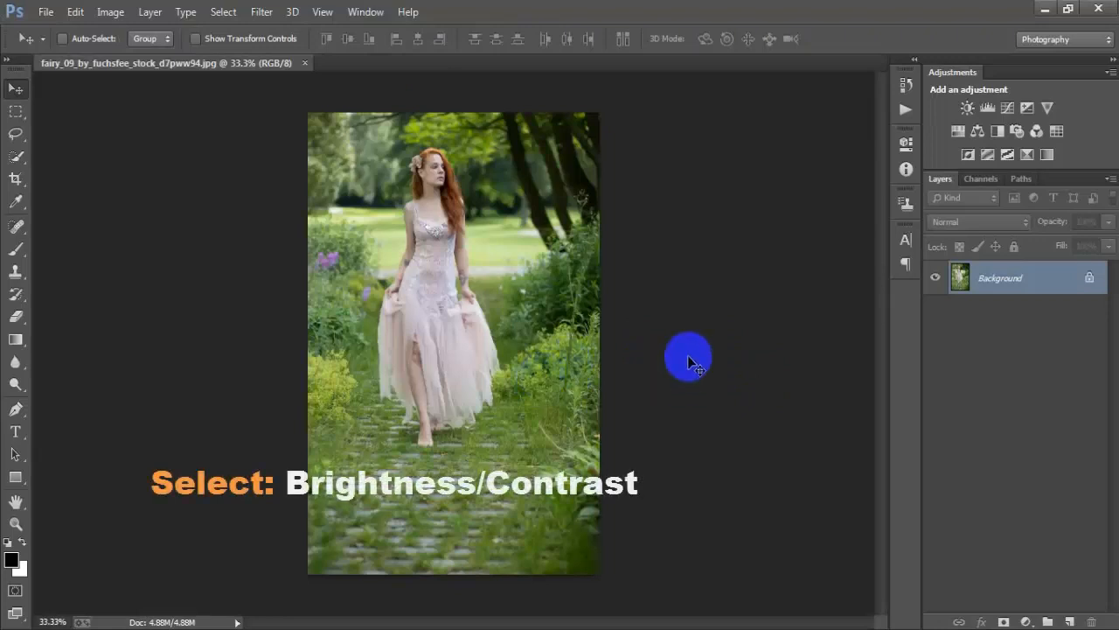
- Add a Brightness/Contrast adjustment layer with brightness -100 and contrast 21, and invert its layer mask
{"action": "left_click", "coordinate": [1027, 621]}
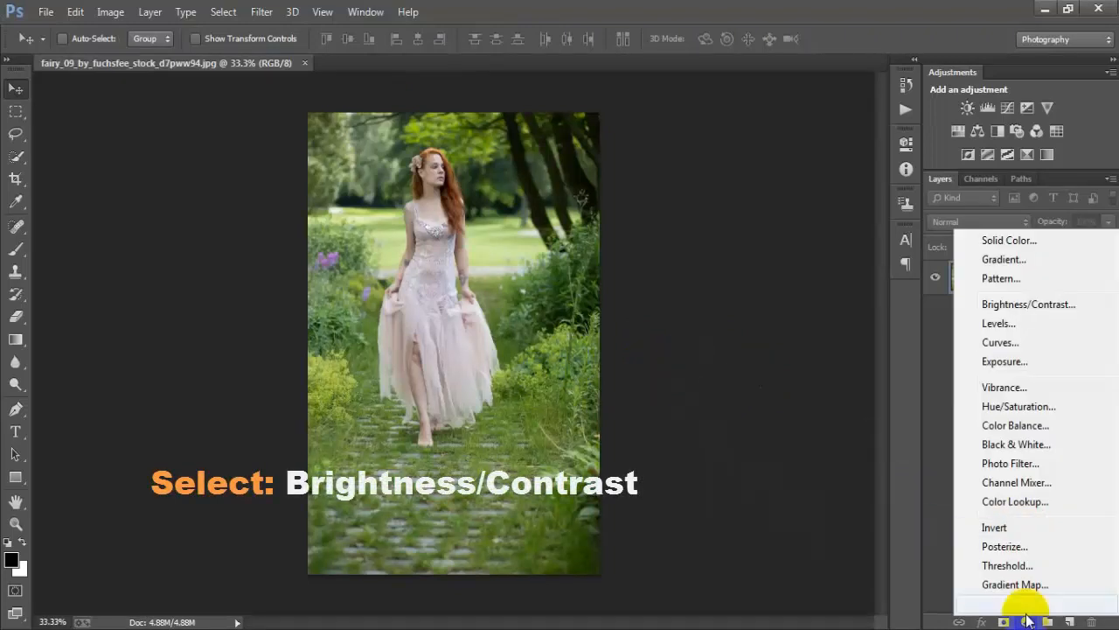
{"action": "left_click", "coordinate": [1062, 308]}
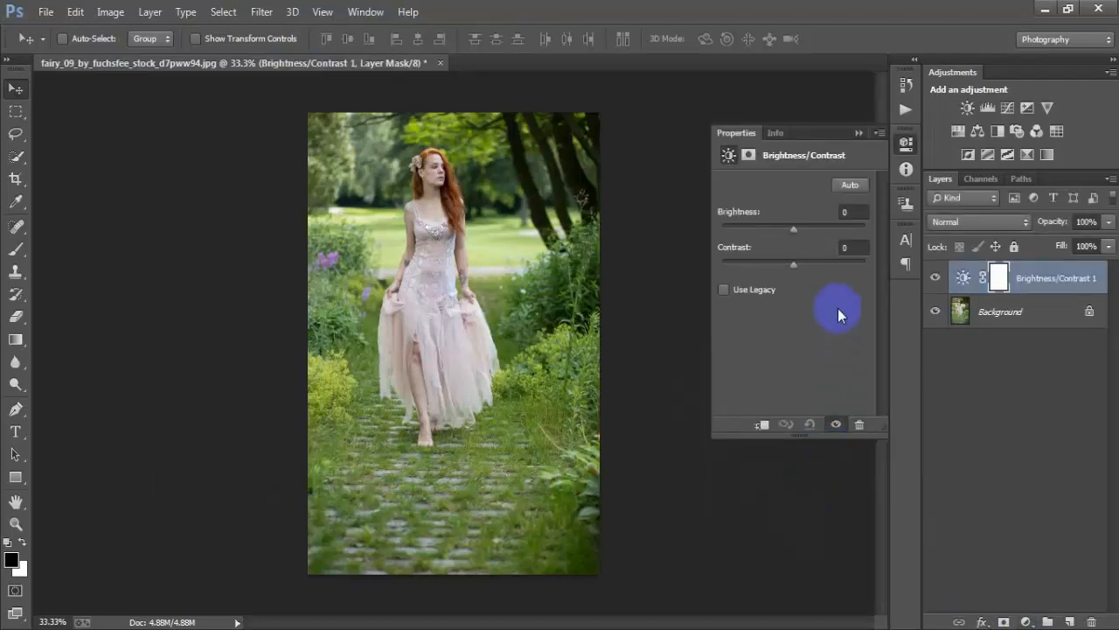
{"action": "left_click", "coordinate": [848, 211]}
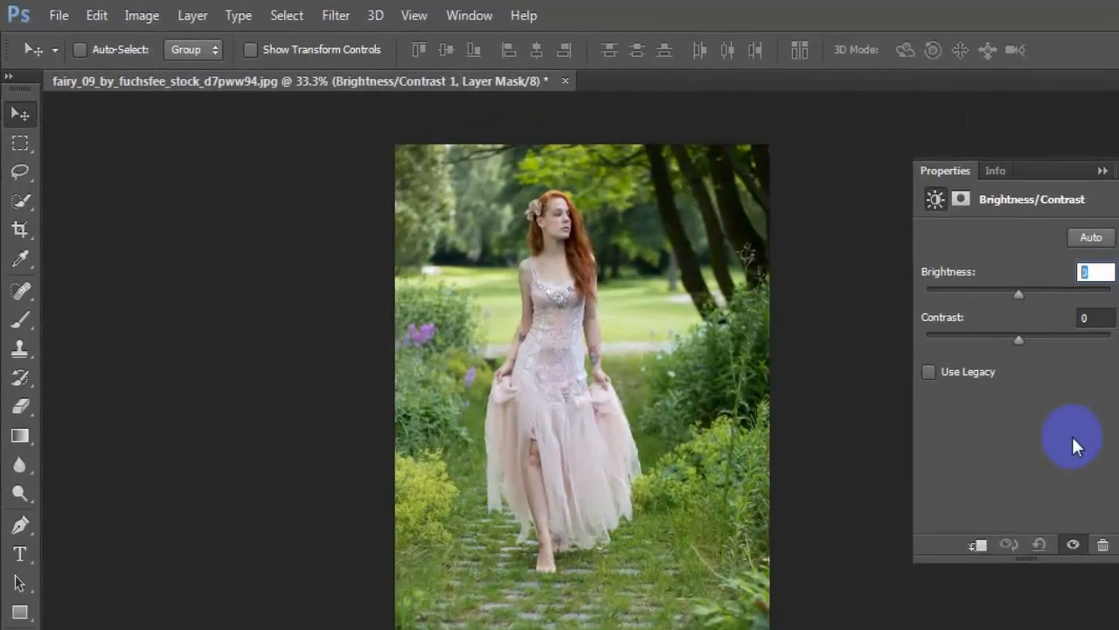
{"action": "type", "text": "-100"}
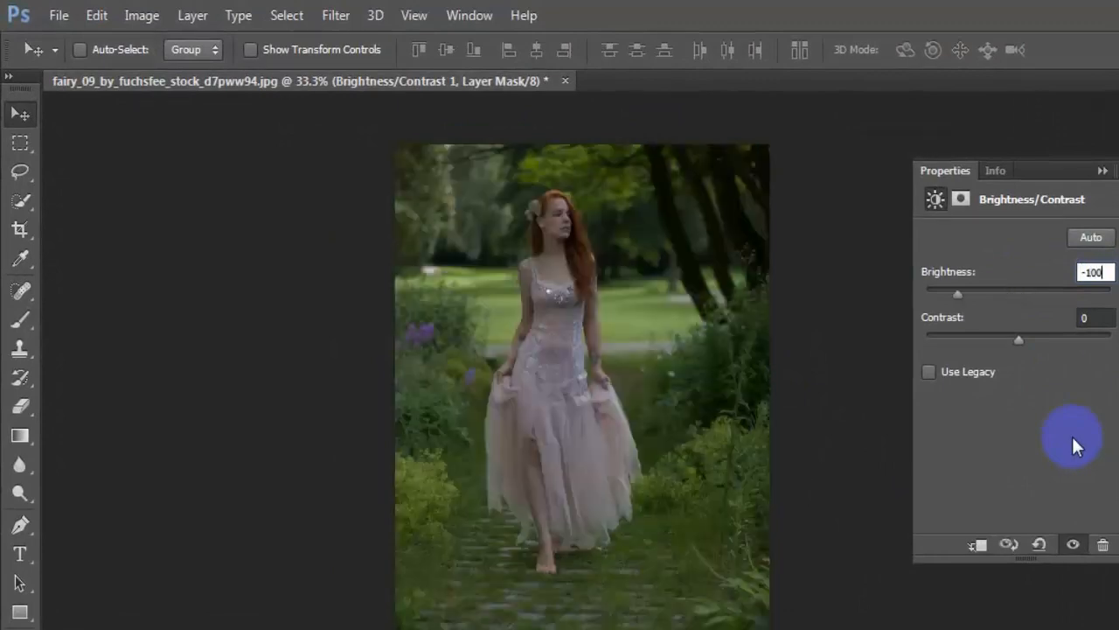
{"action": "left_click", "coordinate": [1093, 322]}
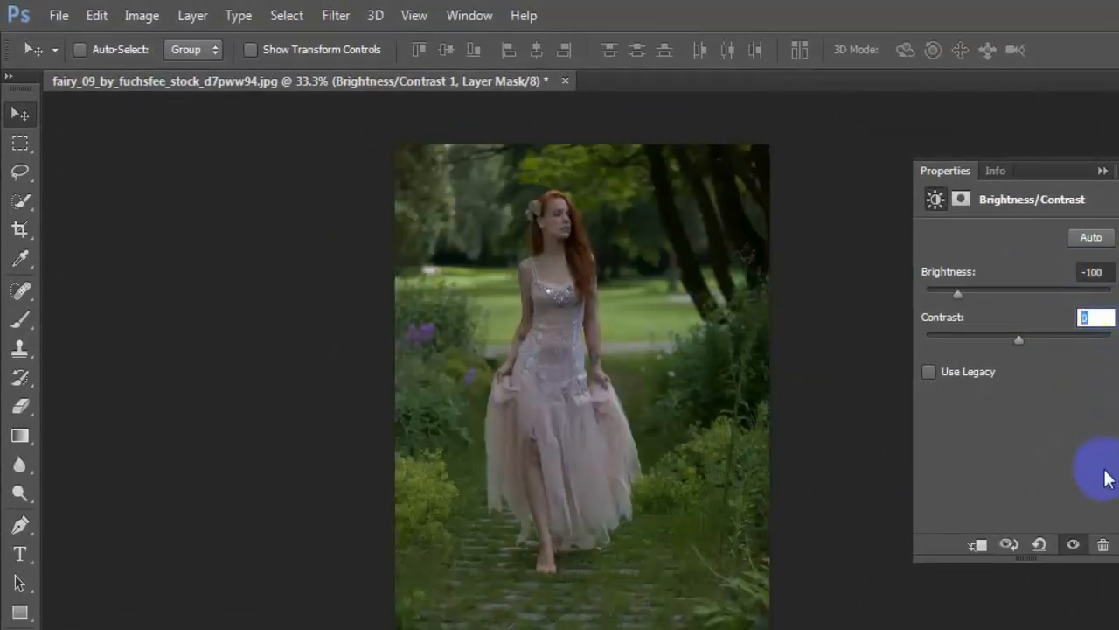
{"action": "type", "text": "21"}
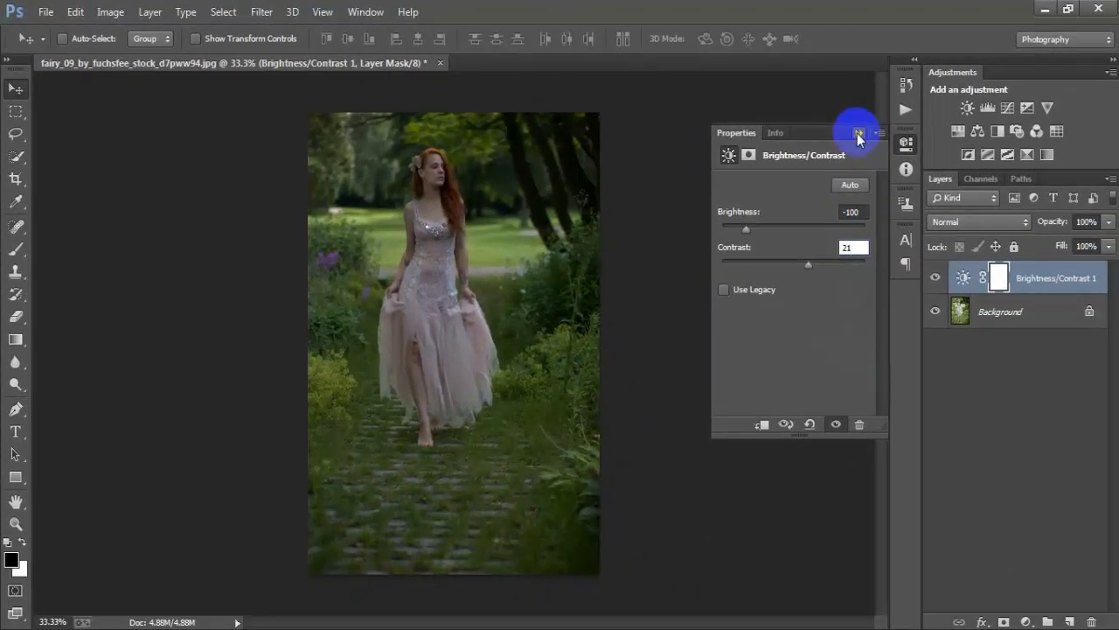
{"action": "left_click", "coordinate": [1001, 279]}
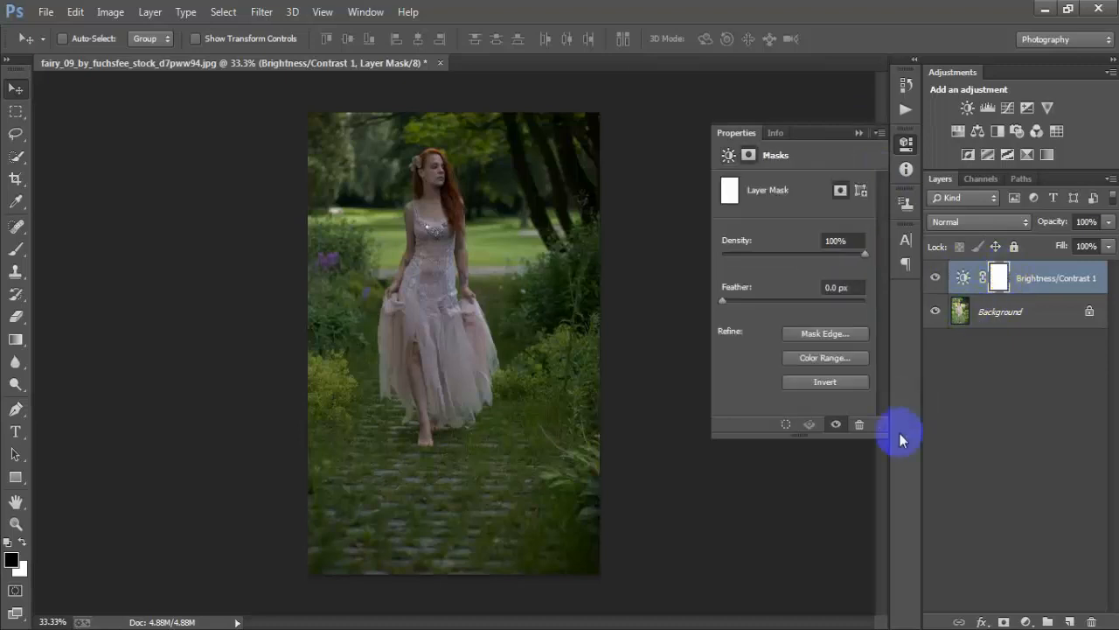
{"action": "left_click", "coordinate": [825, 382]}
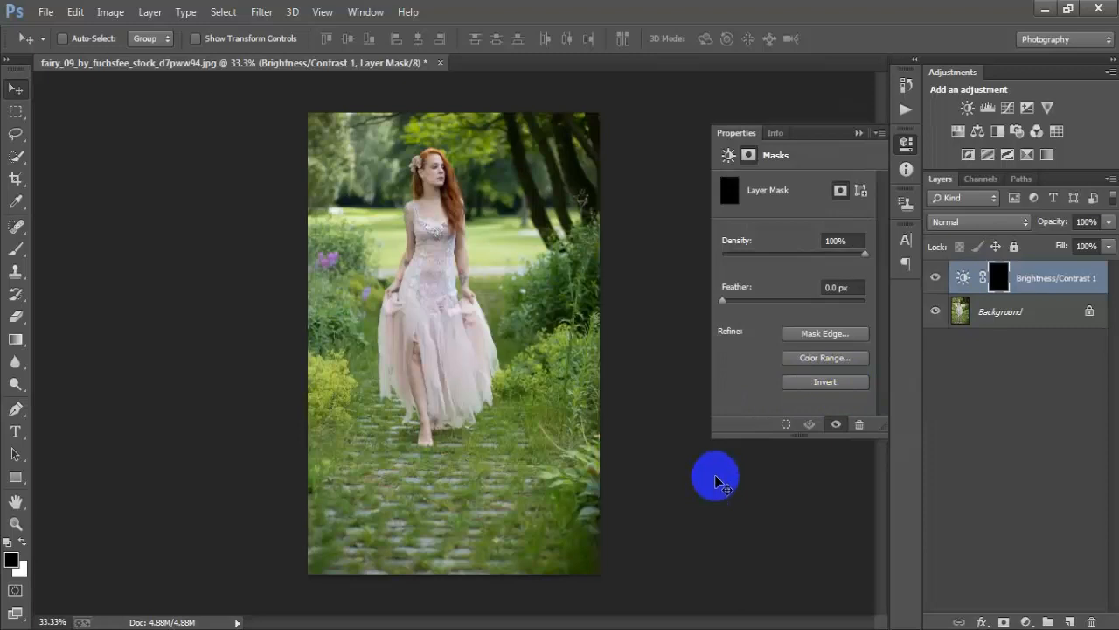
- Set up the Brush tool with a soft round 100 px tip, 0% hardness and 21% opacity
{"action": "left_click", "coordinate": [16, 249]}
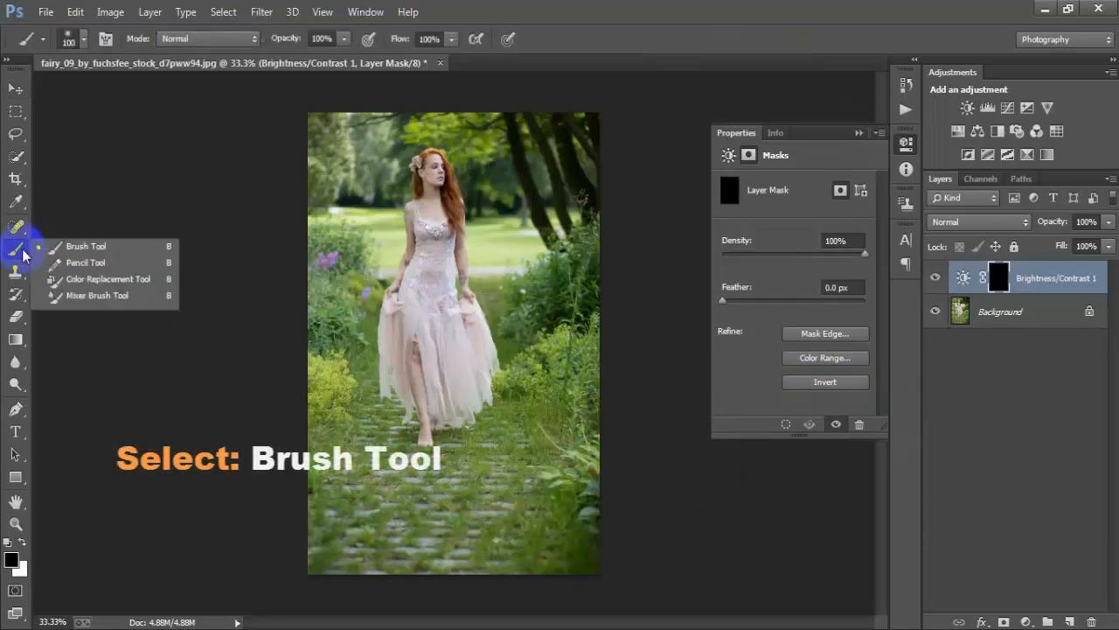
{"action": "left_click", "coordinate": [145, 249]}
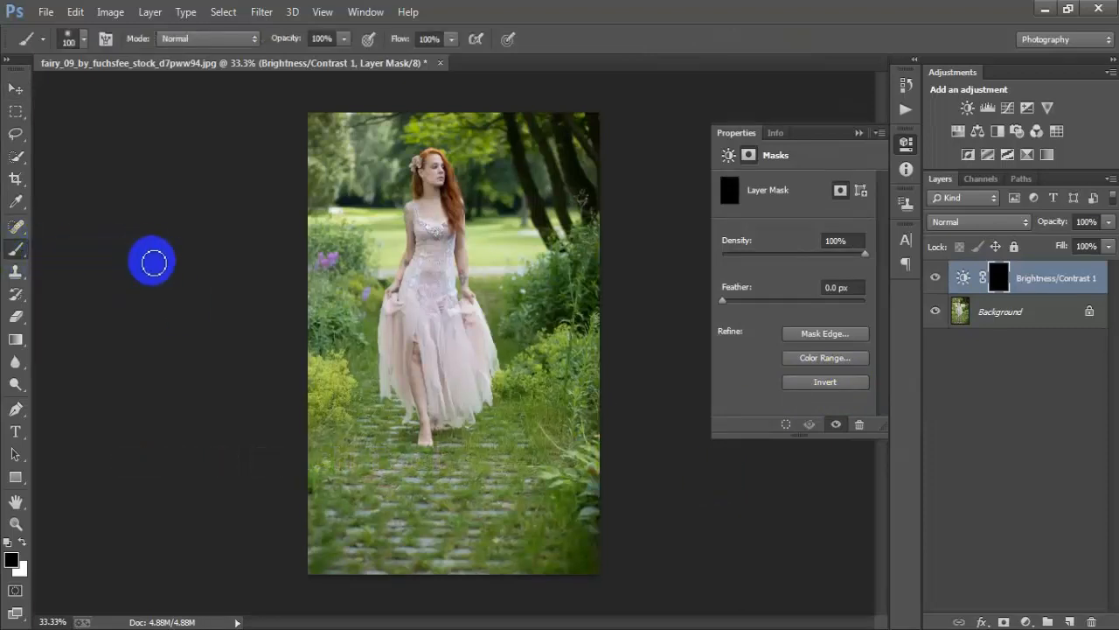
{"action": "left_click", "coordinate": [426, 210]}
{"action": "right_click", "coordinate": [456, 172]}
{"action": "left_click", "coordinate": [483, 297]}
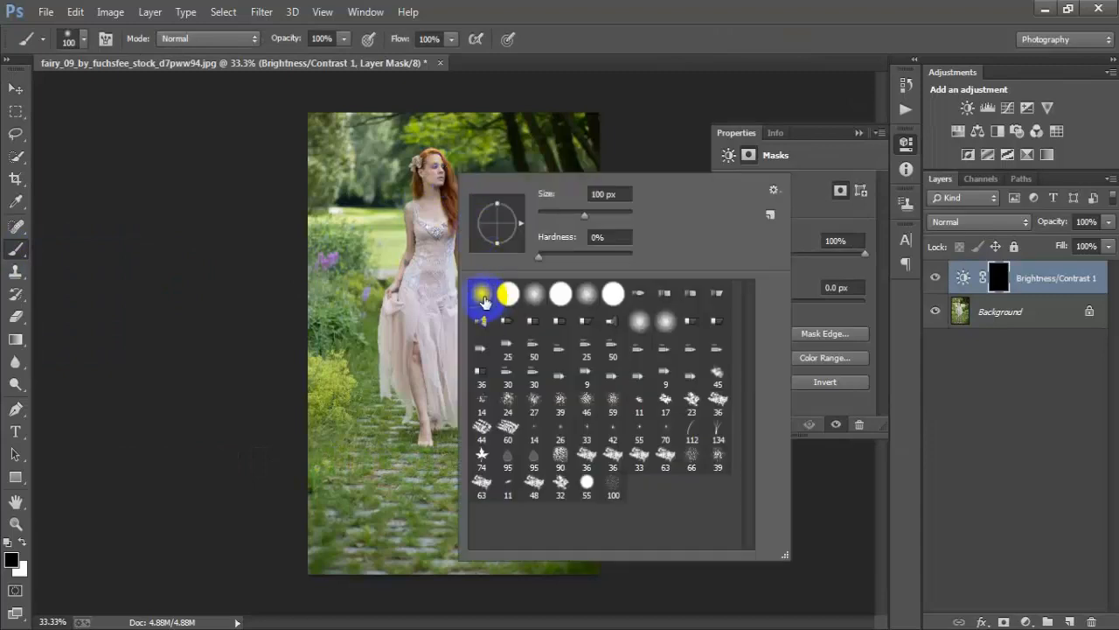
{"action": "left_click", "coordinate": [611, 35]}
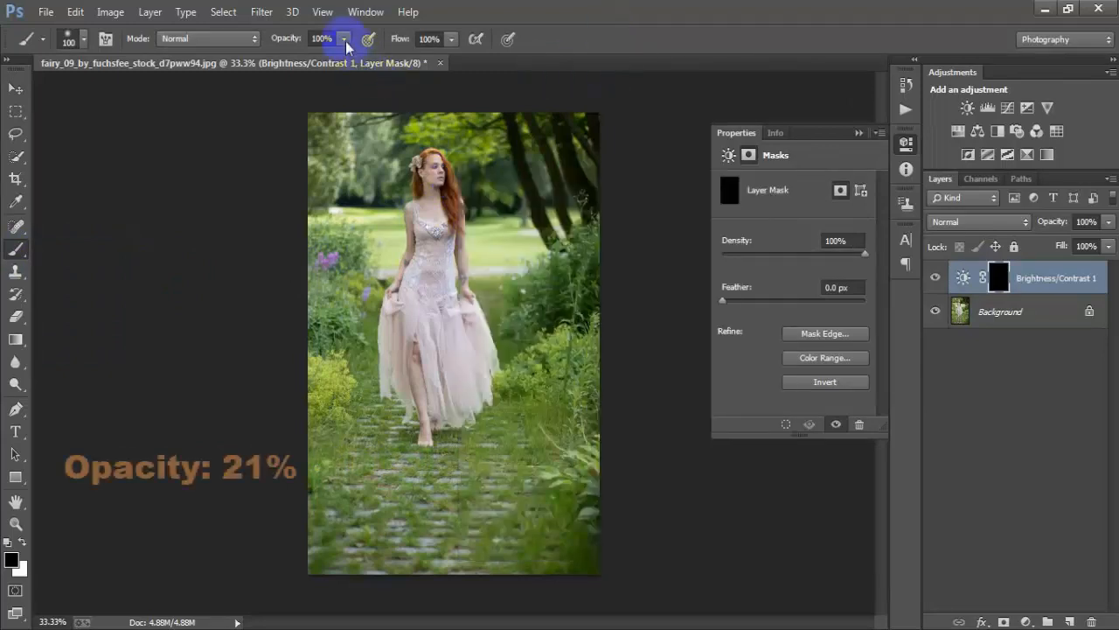
{"action": "left_click", "coordinate": [344, 39]}
{"action": "left_click_drag", "start_coordinate": [346, 61], "coordinate": [277, 59]}
{"action": "left_click", "coordinate": [598, 40]}
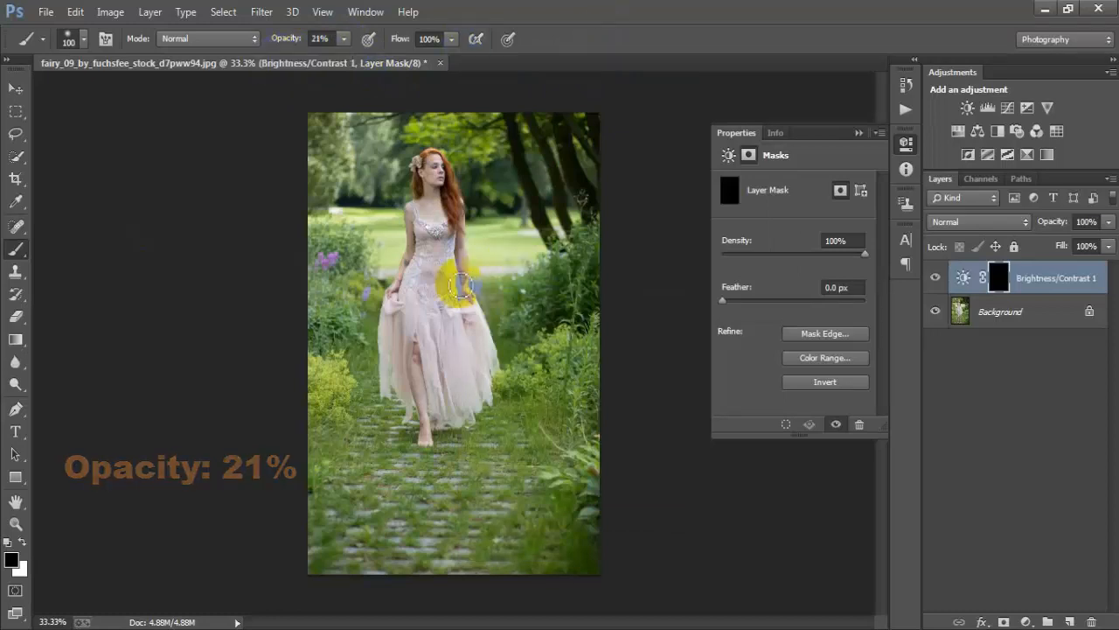
- Paint with white over the woman's dress on the Brightness/Contrast mask to darken the dress
{"action": "mouse_move", "coordinate": [384, 374]}
{"action": "left_mouse_down"}
{"action": "mouse_move", "coordinate": [427, 320]}
{"action": "mouse_move", "coordinate": [430, 362]}
{"action": "left_mouse_up"}
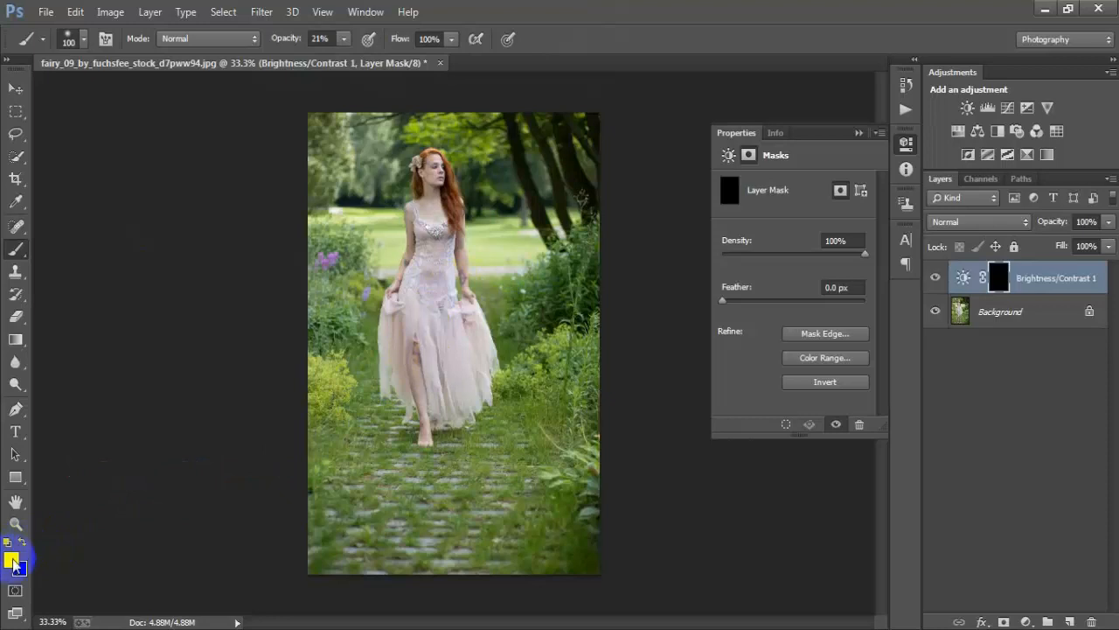
{"action": "key", "text": "x"}
{"action": "mouse_move", "coordinate": [442, 267]}
{"action": "left_mouse_down"}
{"action": "mouse_move", "coordinate": [429, 257]}
{"action": "mouse_move", "coordinate": [437, 295]}
{"action": "mouse_move", "coordinate": [426, 241]}
{"action": "left_mouse_up"}
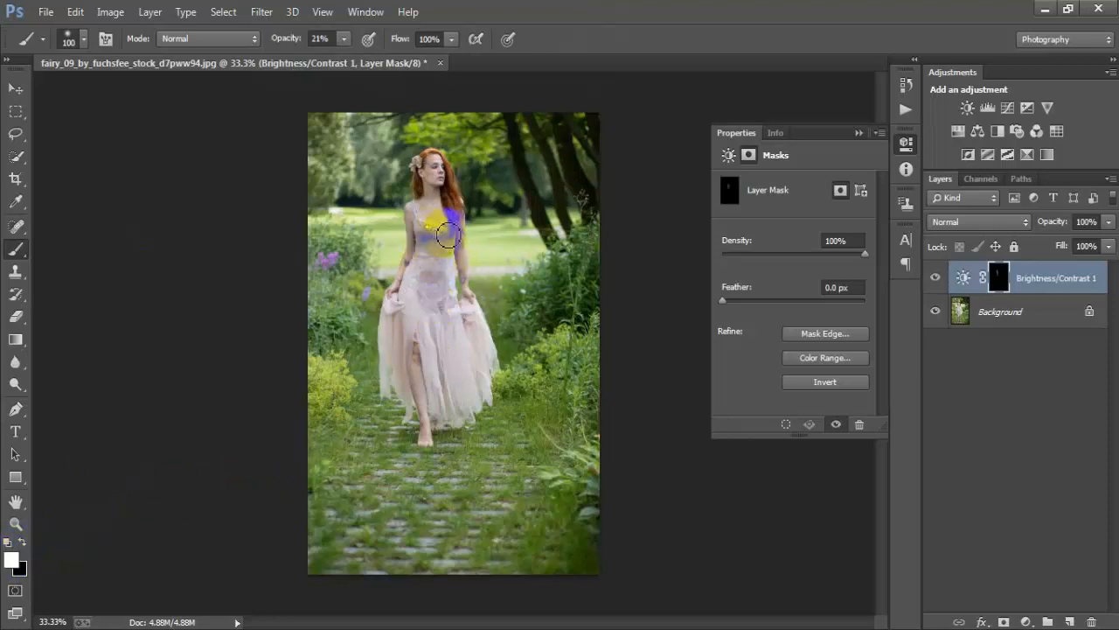
{"action": "mouse_move", "coordinate": [428, 250]}
{"action": "left_mouse_down"}
{"action": "mouse_move", "coordinate": [419, 267]}
{"action": "mouse_move", "coordinate": [435, 259]}
{"action": "mouse_move", "coordinate": [450, 313]}
{"action": "mouse_move", "coordinate": [450, 251]}
{"action": "mouse_move", "coordinate": [452, 295]}
{"action": "mouse_move", "coordinate": [429, 323]}
{"action": "mouse_move", "coordinate": [399, 320]}
{"action": "mouse_move", "coordinate": [404, 390]}
{"action": "mouse_move", "coordinate": [386, 352]}
{"action": "mouse_move", "coordinate": [400, 312]}
{"action": "mouse_move", "coordinate": [450, 388]}
{"action": "mouse_move", "coordinate": [432, 370]}
{"action": "mouse_move", "coordinate": [464, 317]}
{"action": "mouse_move", "coordinate": [481, 347]}
{"action": "mouse_move", "coordinate": [458, 398]}
{"action": "mouse_move", "coordinate": [477, 325]}
{"action": "mouse_move", "coordinate": [469, 403]}
{"action": "mouse_move", "coordinate": [444, 300]}
{"action": "mouse_move", "coordinate": [417, 307]}
{"action": "mouse_move", "coordinate": [446, 392]}
{"action": "left_mouse_up"}
{"action": "left_click", "coordinate": [17, 88]}
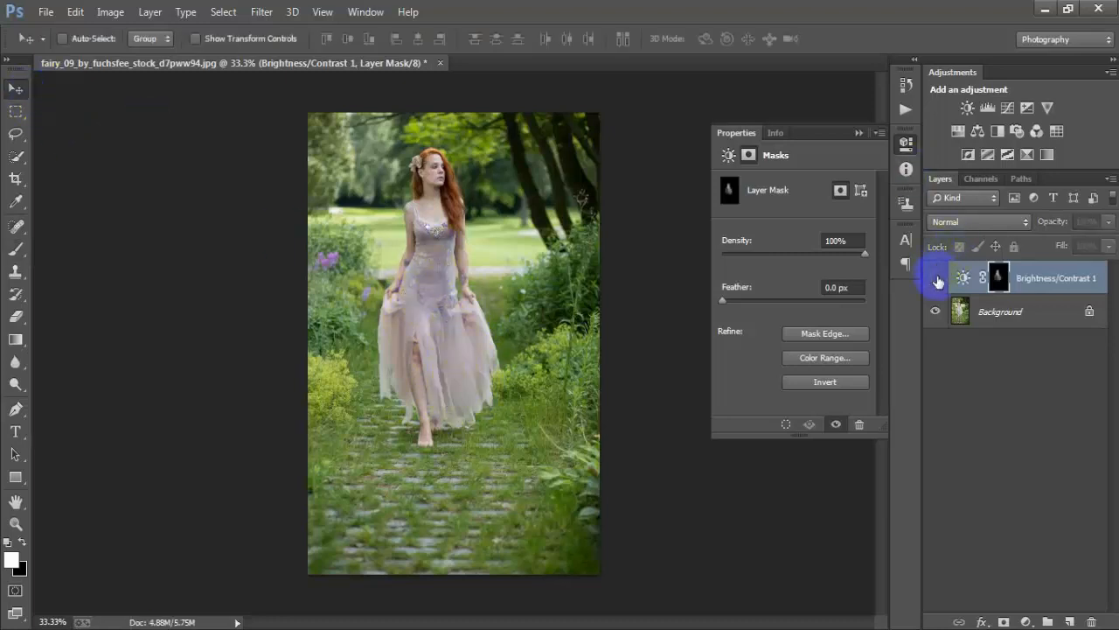
{"action": "left_click", "coordinate": [858, 134]}
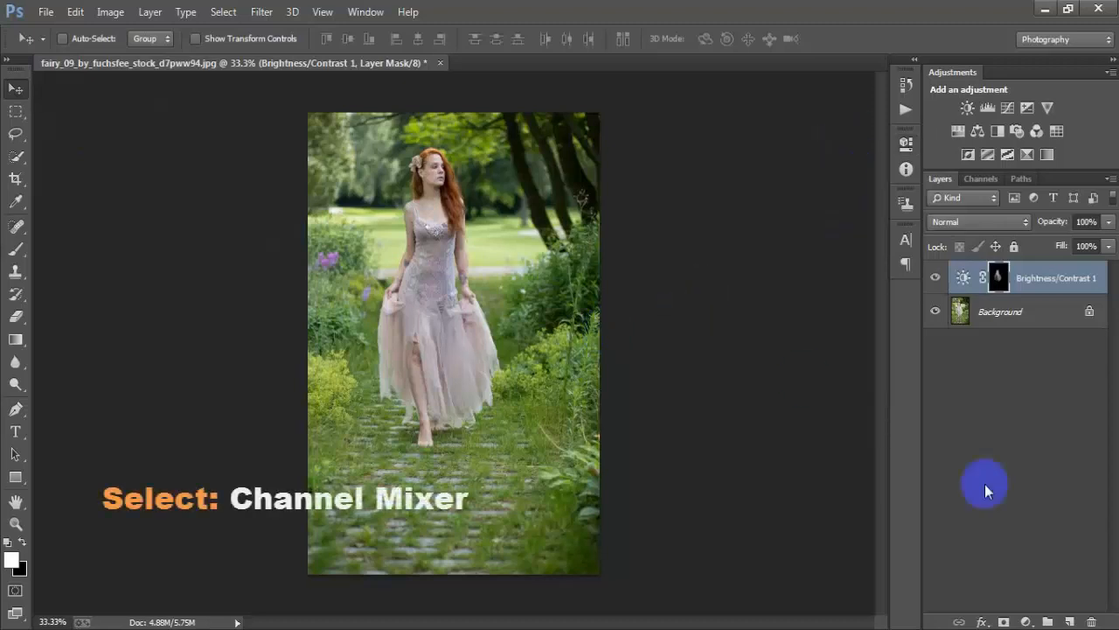
- Add a Channel Mixer adjustment layer and set Green to +200% for the Blue output channel
{"action": "left_click", "coordinate": [1027, 621]}
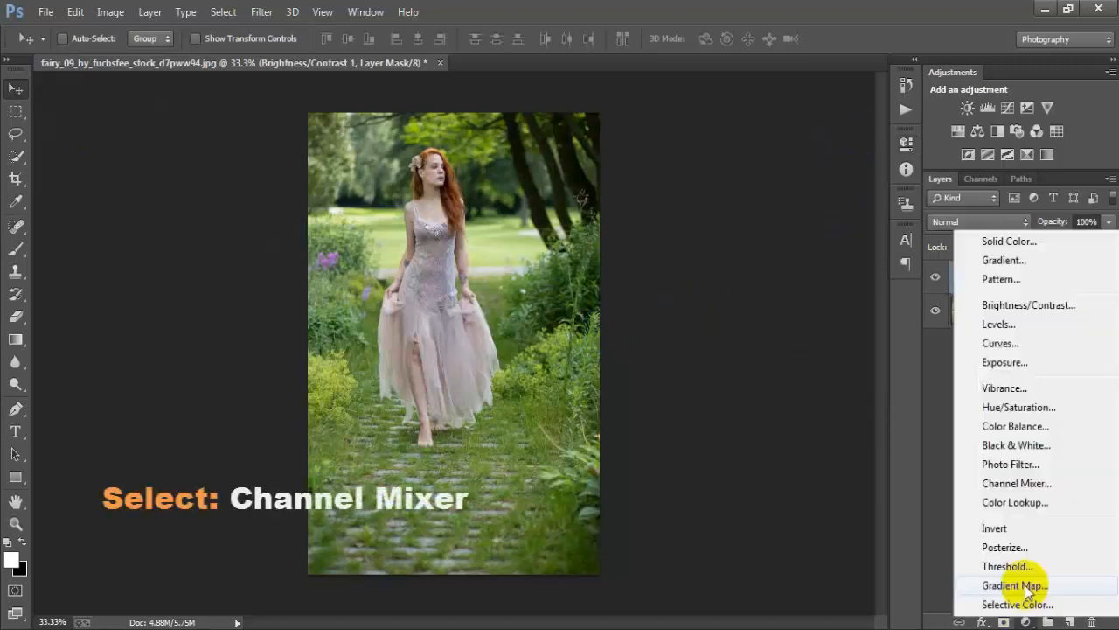
{"action": "left_click", "coordinate": [1058, 483]}
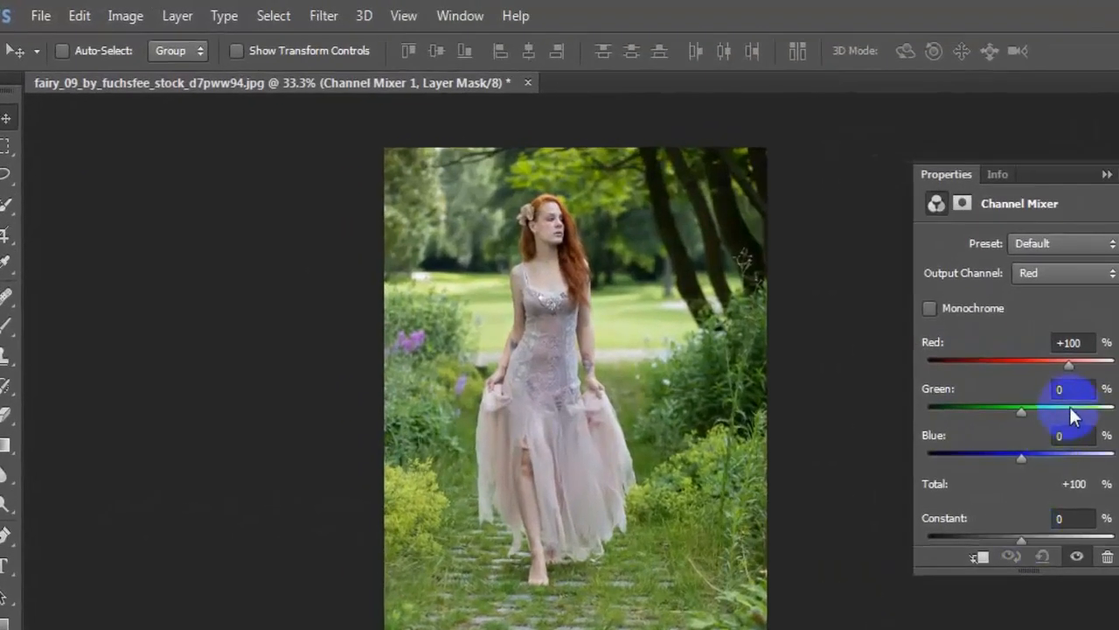
{"action": "left_click", "coordinate": [1066, 274]}
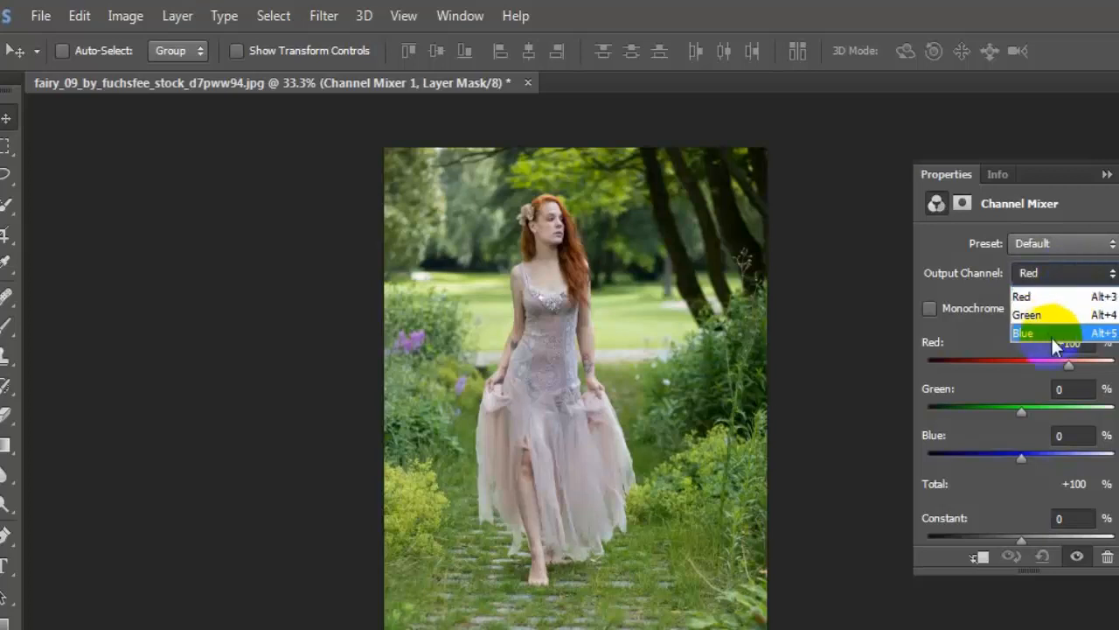
{"action": "left_click", "coordinate": [1089, 333]}
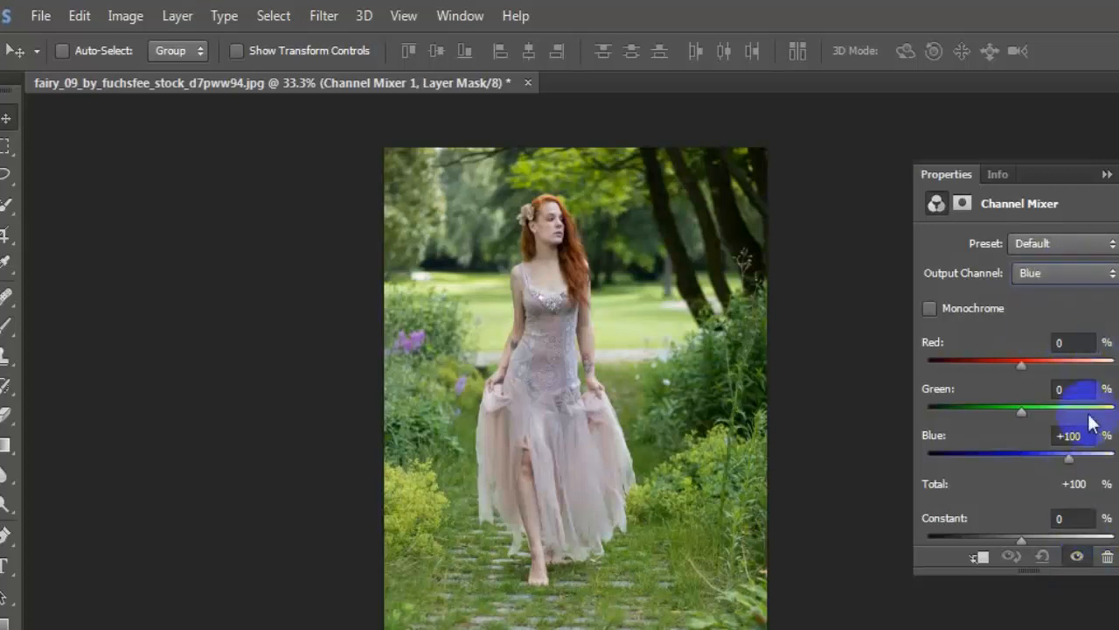
{"action": "left_click", "coordinate": [1074, 389]}
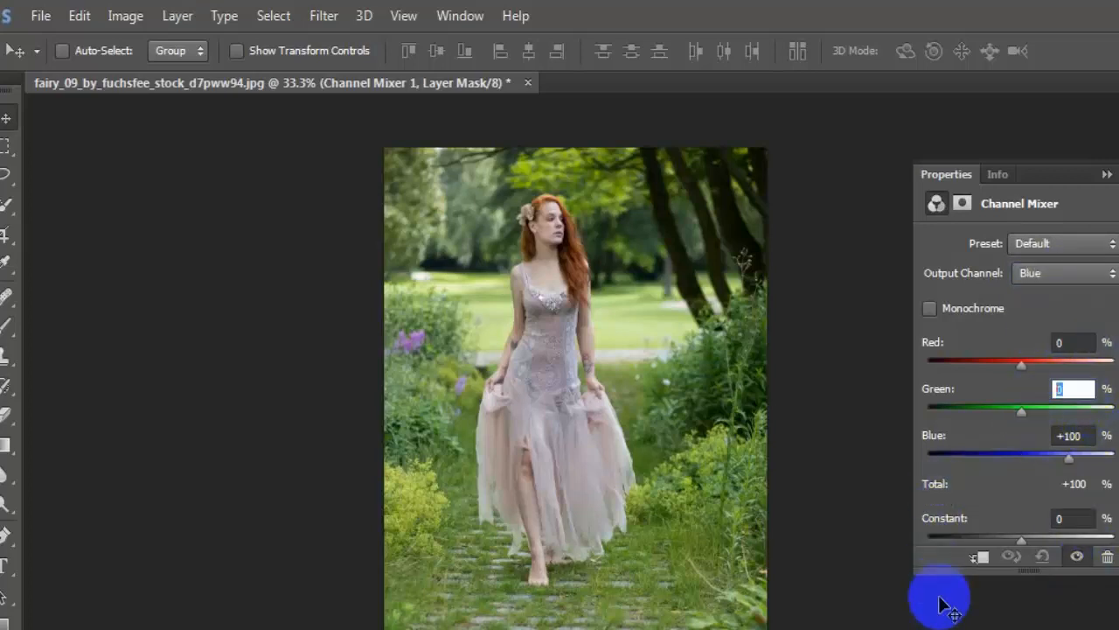
{"action": "type", "text": "+20"}
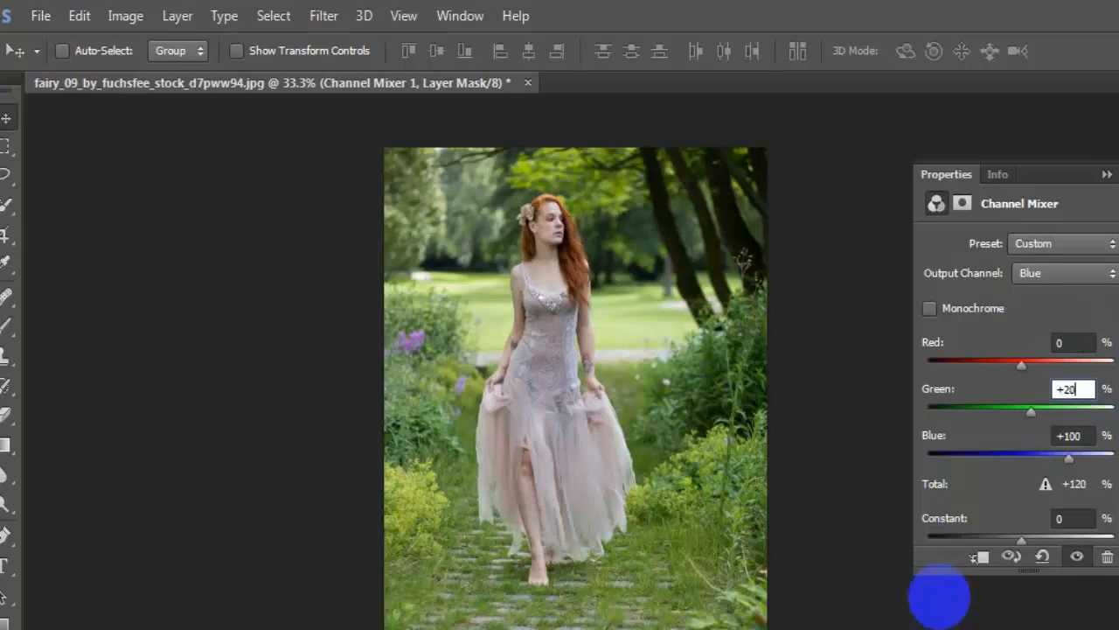
{"action": "type", "text": "0"}
- Set Blue to -100% for the Channel Mixer's Blue output channel
{"action": "left_click", "coordinate": [1071, 436]}
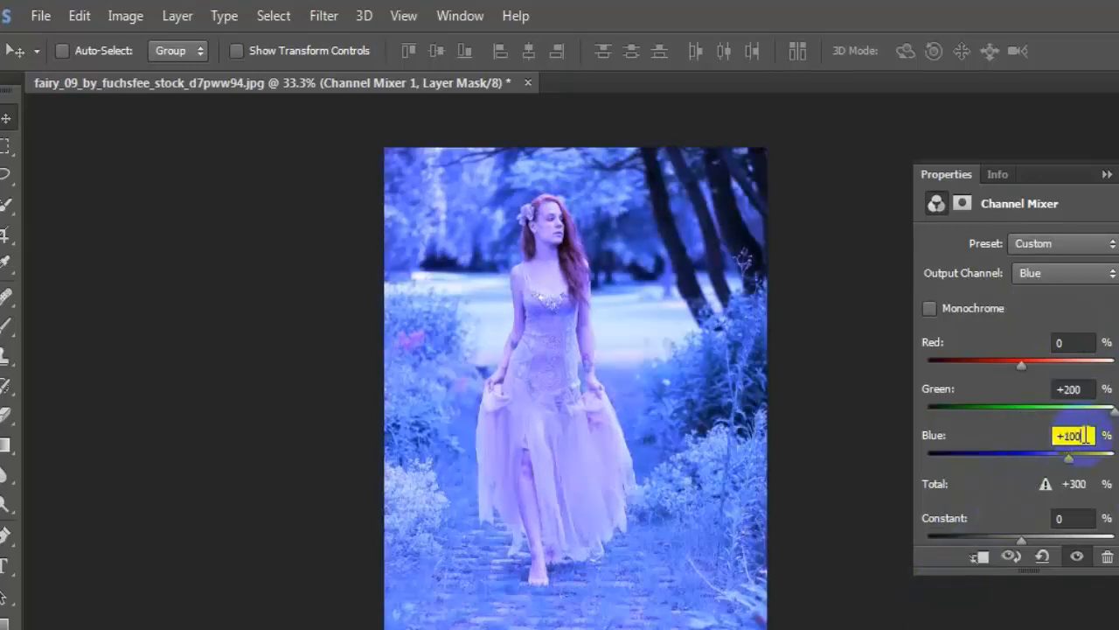
{"action": "type", "text": "-7"}
{"action": "key", "text": "Return"}
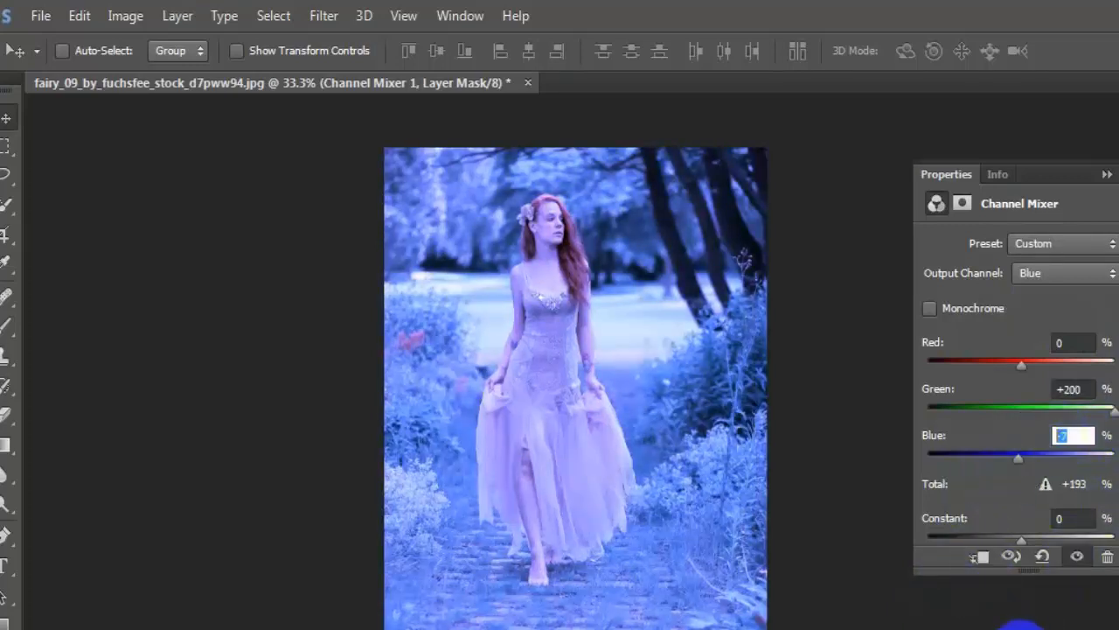
{"action": "type", "text": "-100"}
{"action": "left_click", "coordinate": [1080, 342]}
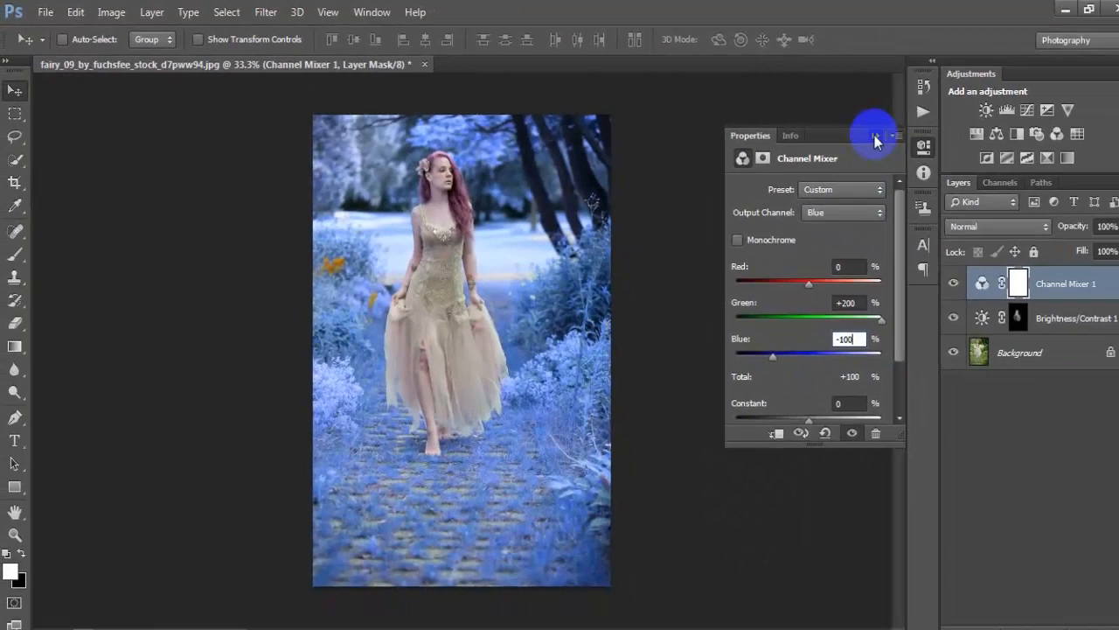
{"action": "left_click", "coordinate": [1107, 174]}
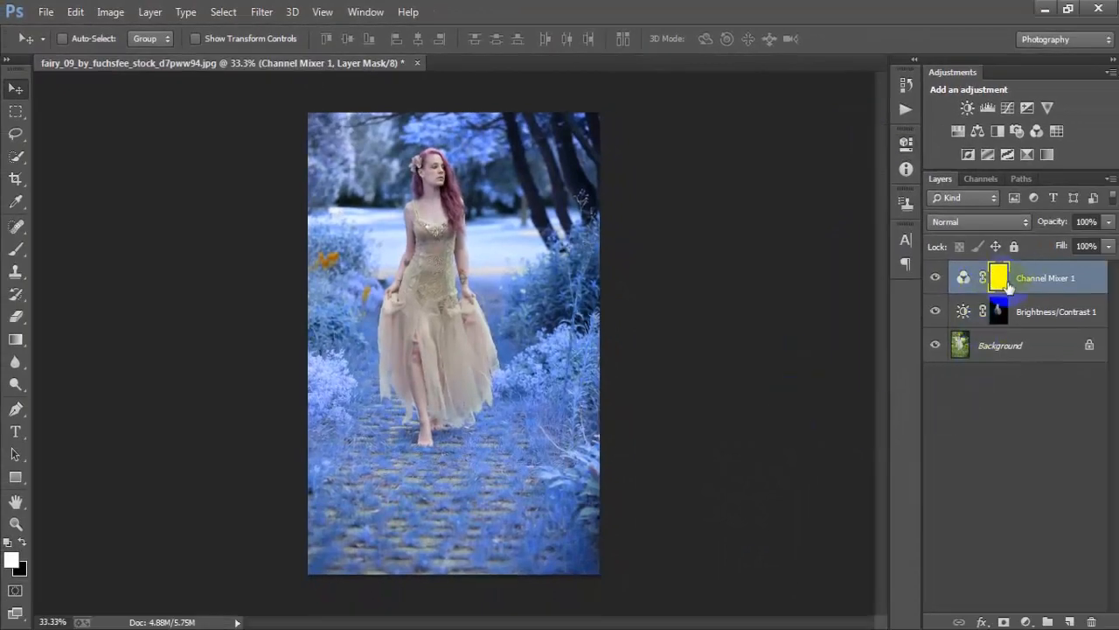
- Prepare the Brush tool with black as the foreground colour and 100% opacity
{"action": "left_click", "coordinate": [16, 249]}
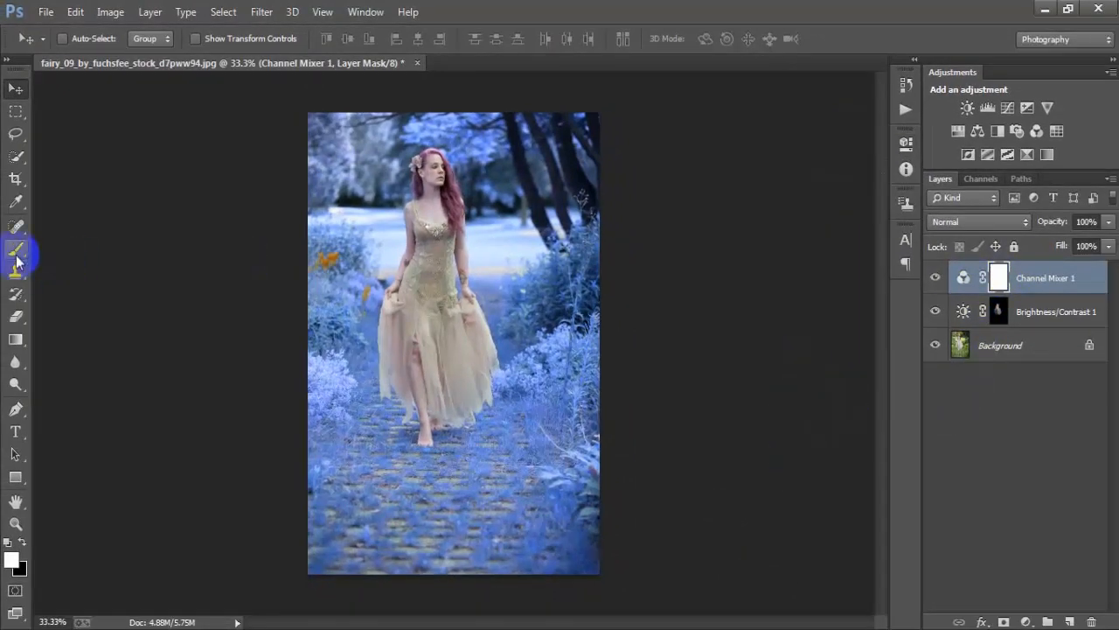
{"action": "left_click", "coordinate": [125, 249]}
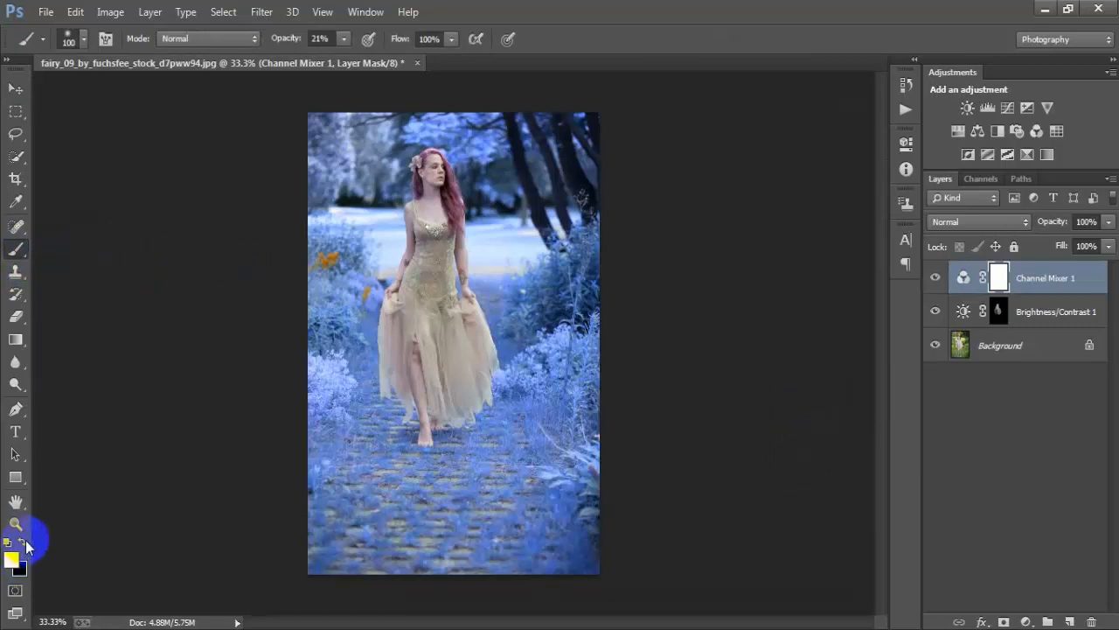
{"action": "left_click", "coordinate": [24, 542]}
{"action": "left_click", "coordinate": [343, 38]}
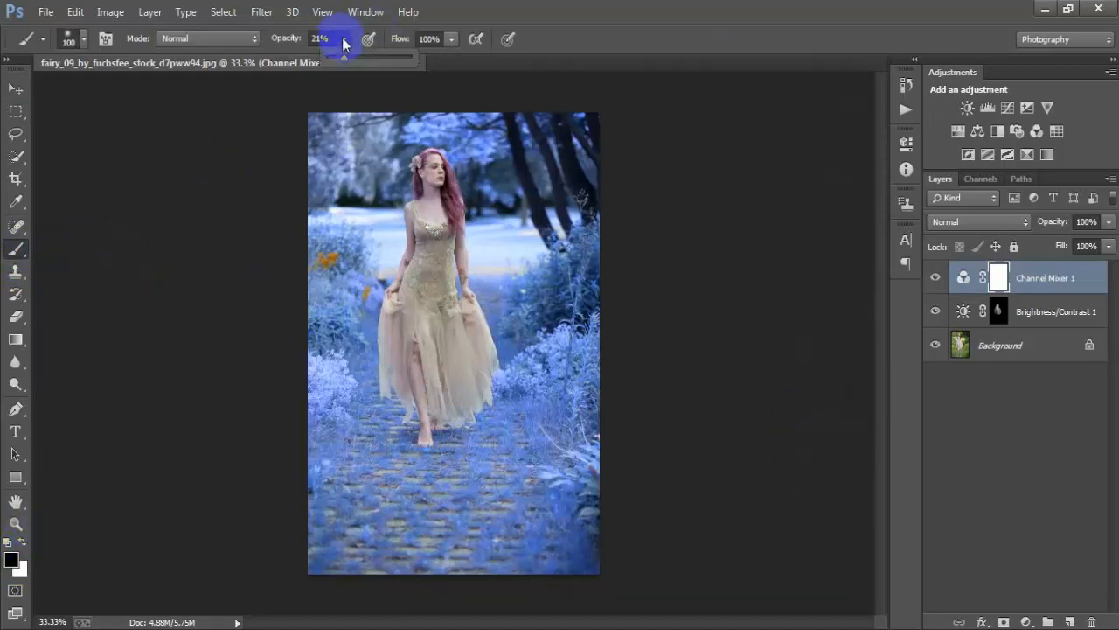
{"action": "left_click_drag", "start_coordinate": [340, 57], "coordinate": [420, 61]}
- Paint with black over the woman's dress and upper body on the Channel Mixer mask to restore her natural colours
{"action": "left_click_drag", "start_coordinate": [465, 278], "coordinate": [454, 295]}
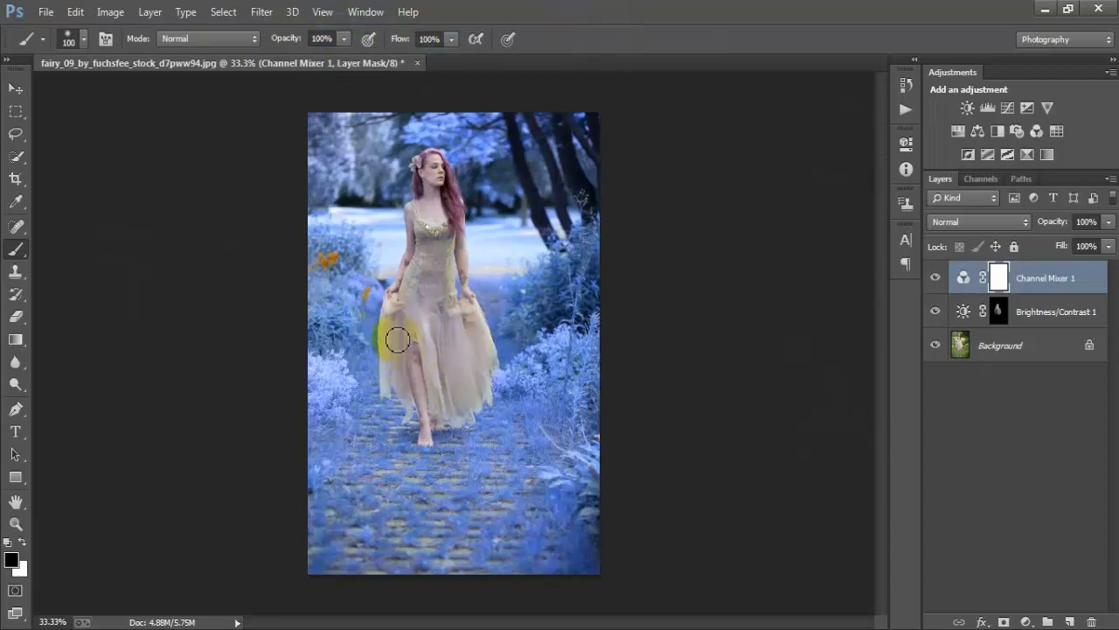
{"action": "mouse_move", "coordinate": [397, 326]}
{"action": "left_mouse_down"}
{"action": "mouse_move", "coordinate": [393, 367]}
{"action": "mouse_move", "coordinate": [426, 319]}
{"action": "left_mouse_up"}
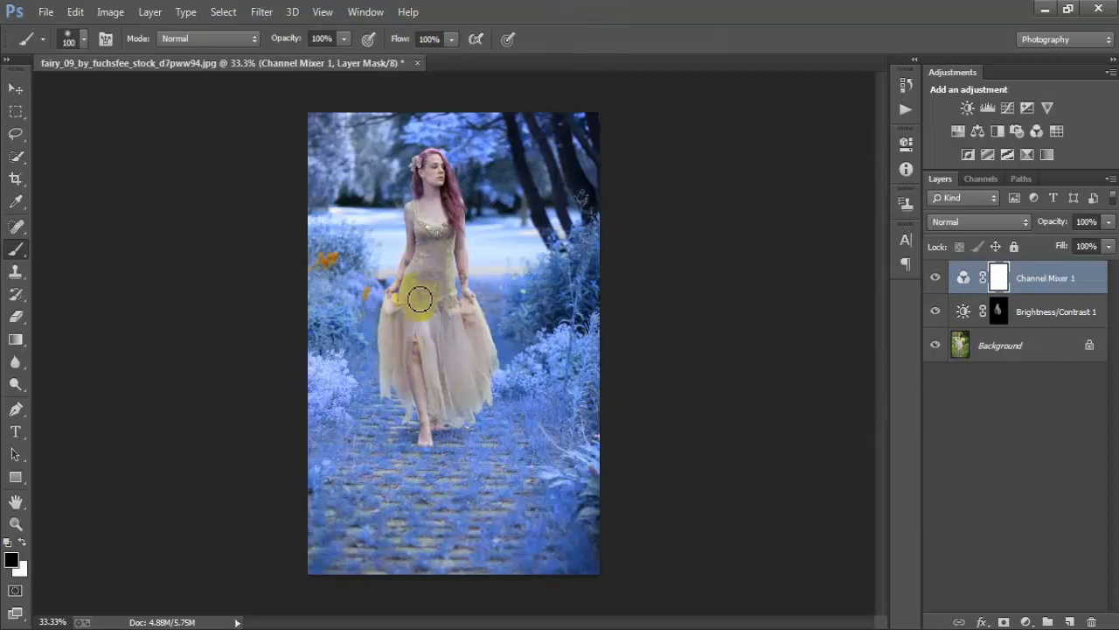
{"action": "mouse_move", "coordinate": [449, 280]}
{"action": "left_mouse_down"}
{"action": "mouse_move", "coordinate": [430, 204]}
{"action": "mouse_move", "coordinate": [434, 172]}
{"action": "left_mouse_up"}
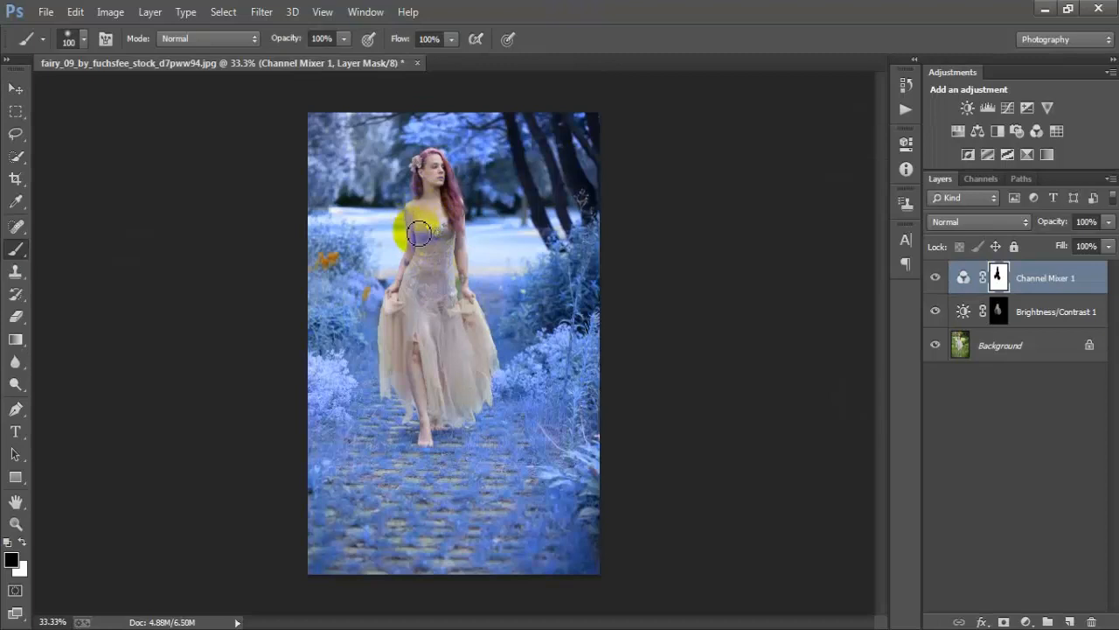
{"action": "left_click_drag", "start_coordinate": [420, 258], "coordinate": [447, 254]}
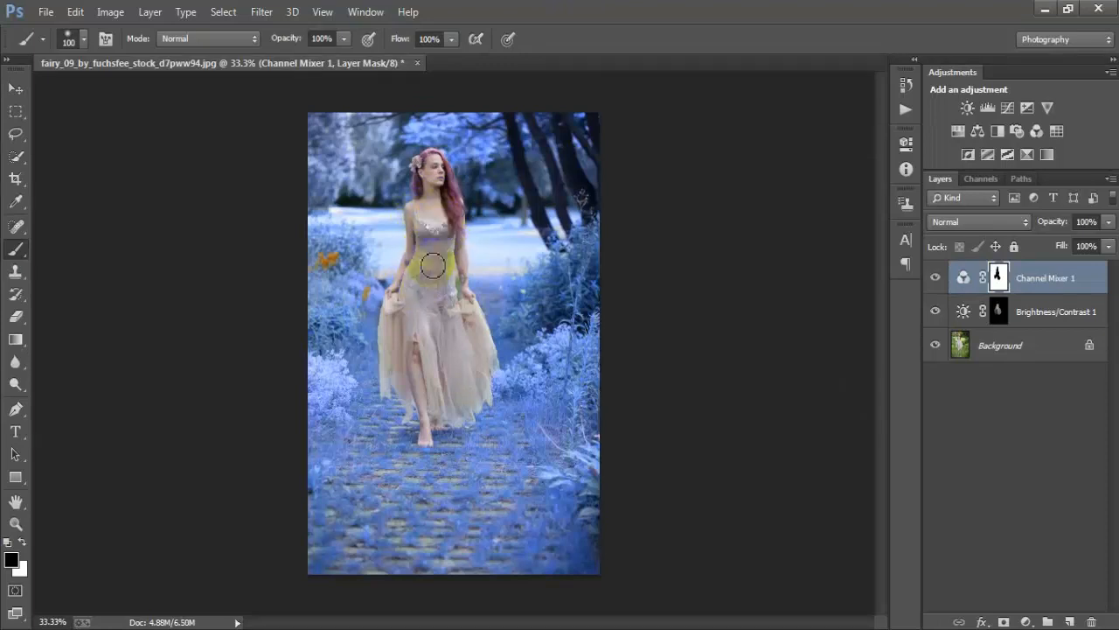
{"action": "left_click", "coordinate": [15, 88]}
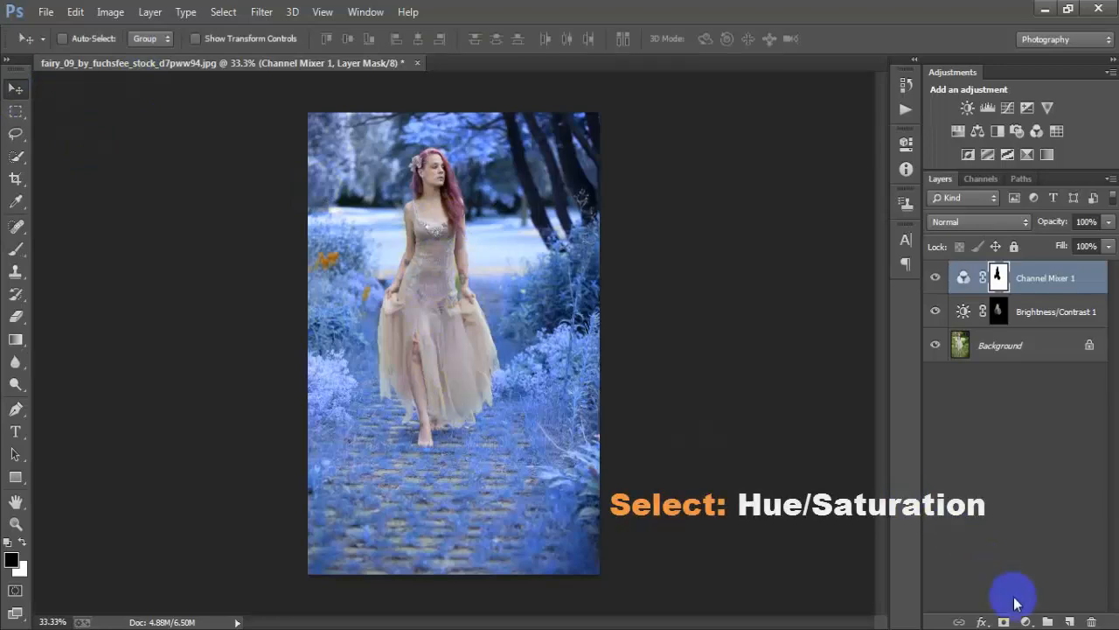
- Add a Hue/Saturation adjustment layer and set the Lightness of the Blues to +62
{"action": "left_click", "coordinate": [1027, 620]}
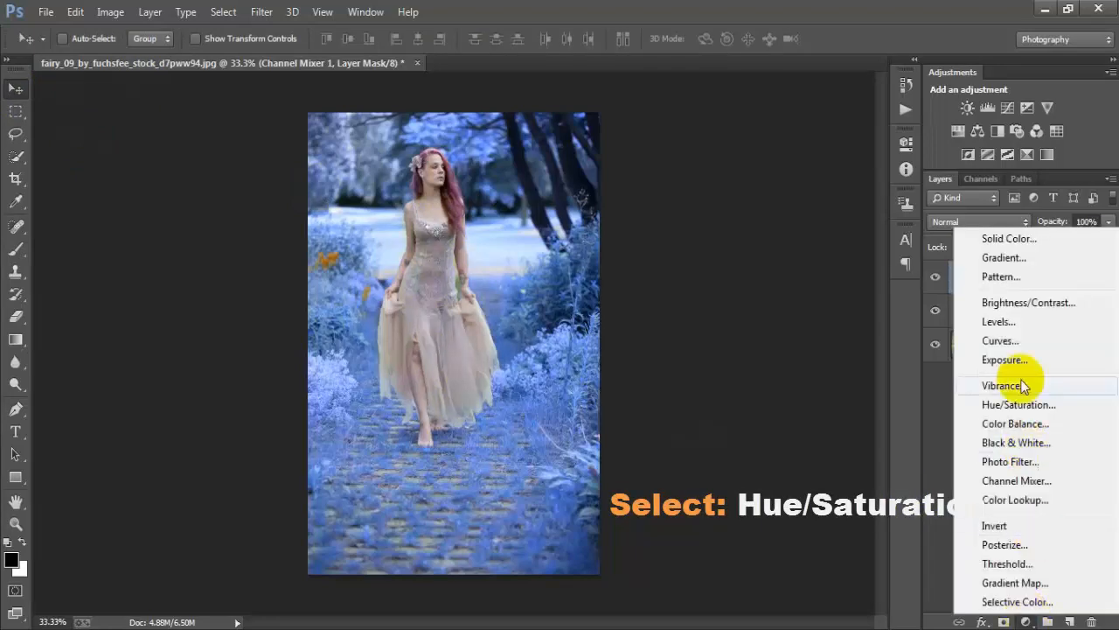
{"action": "left_click", "coordinate": [1083, 408]}
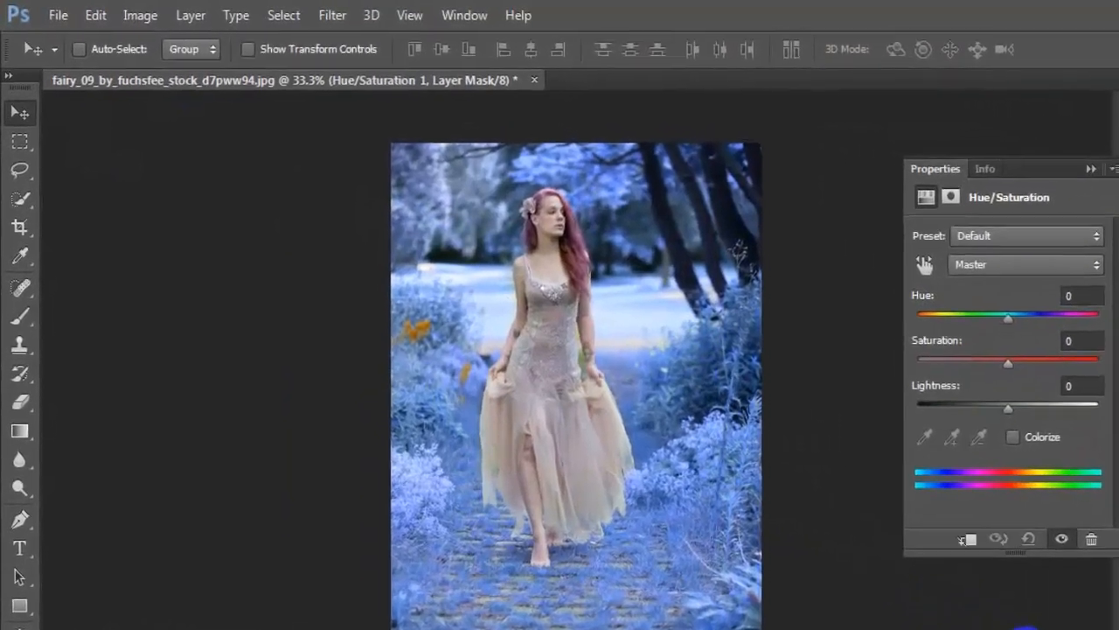
{"action": "left_click", "coordinate": [1082, 267]}
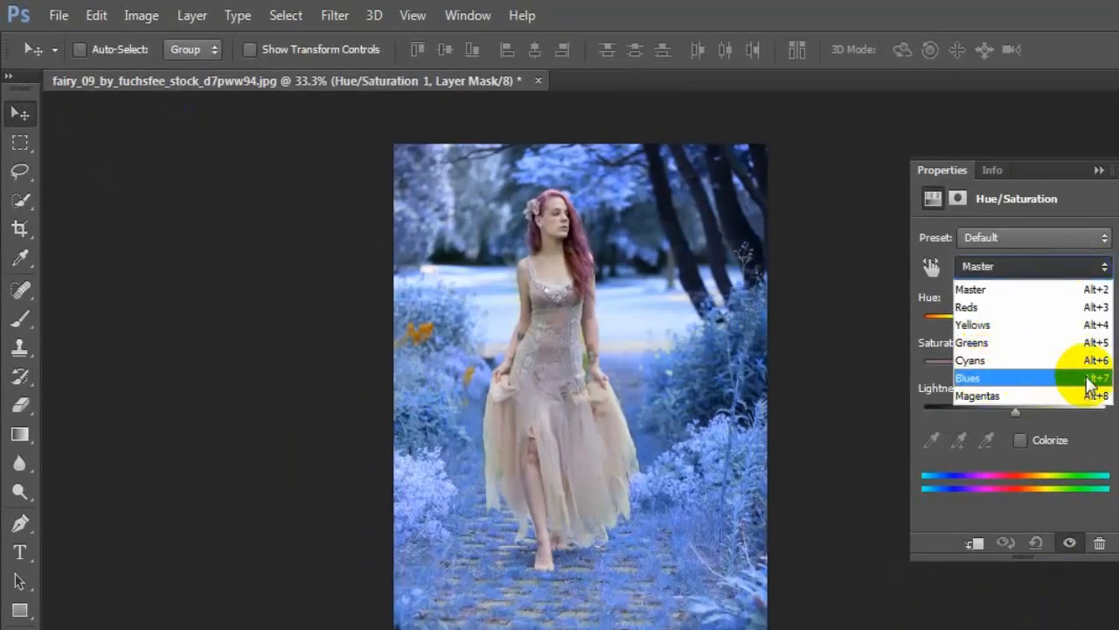
{"action": "left_click", "coordinate": [1088, 378]}
{"action": "left_click", "coordinate": [1089, 388]}
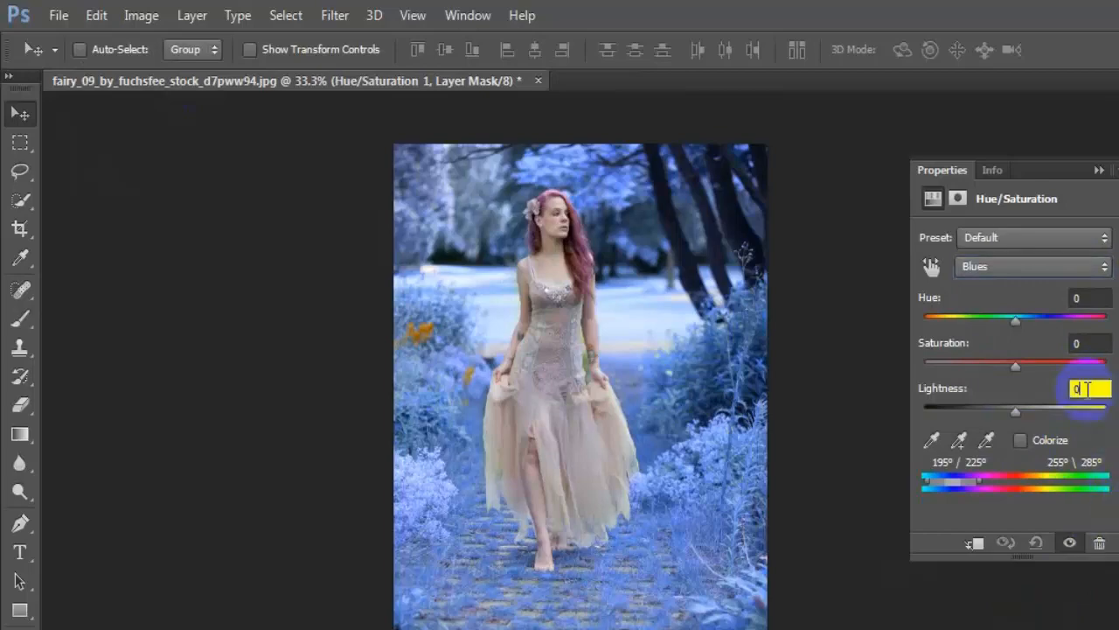
{"action": "type", "text": "+"}
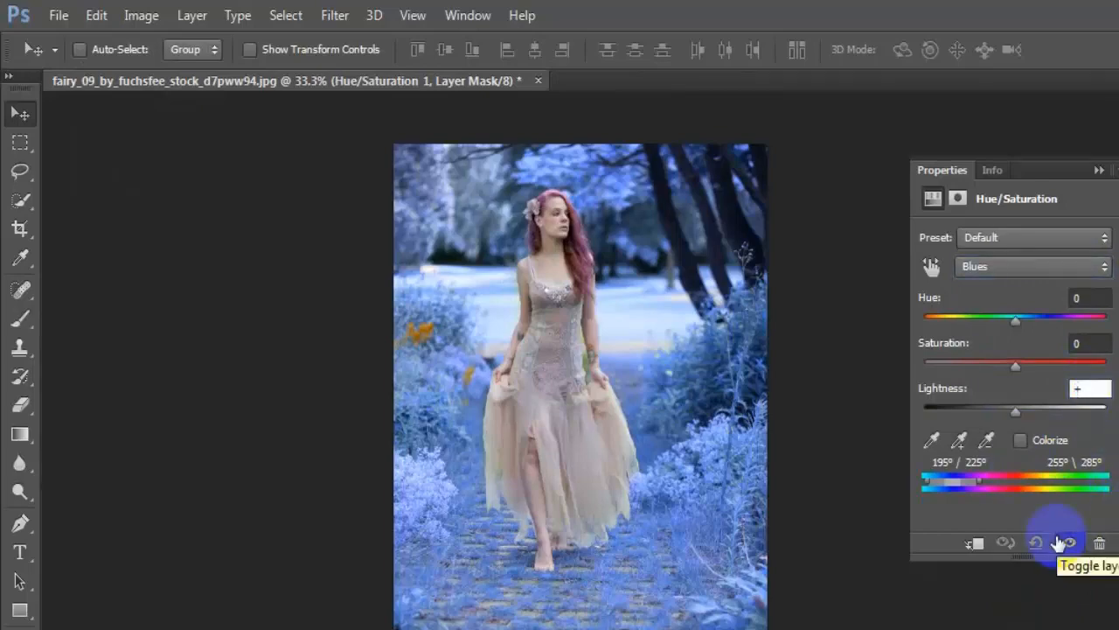
{"action": "type", "text": "62"}
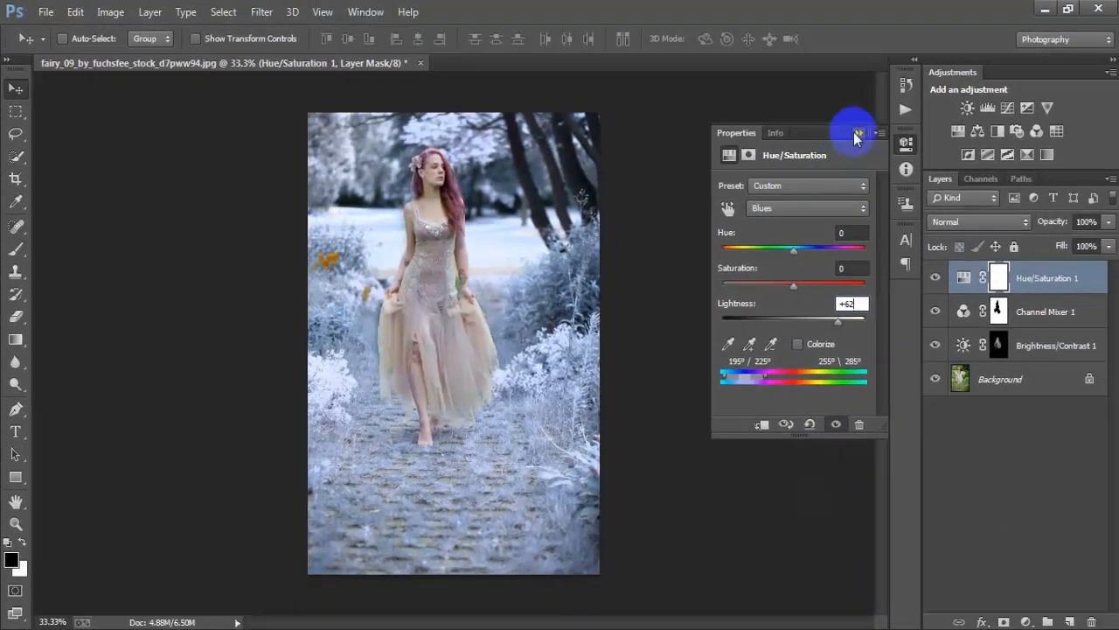
{"action": "left_click", "coordinate": [858, 134]}
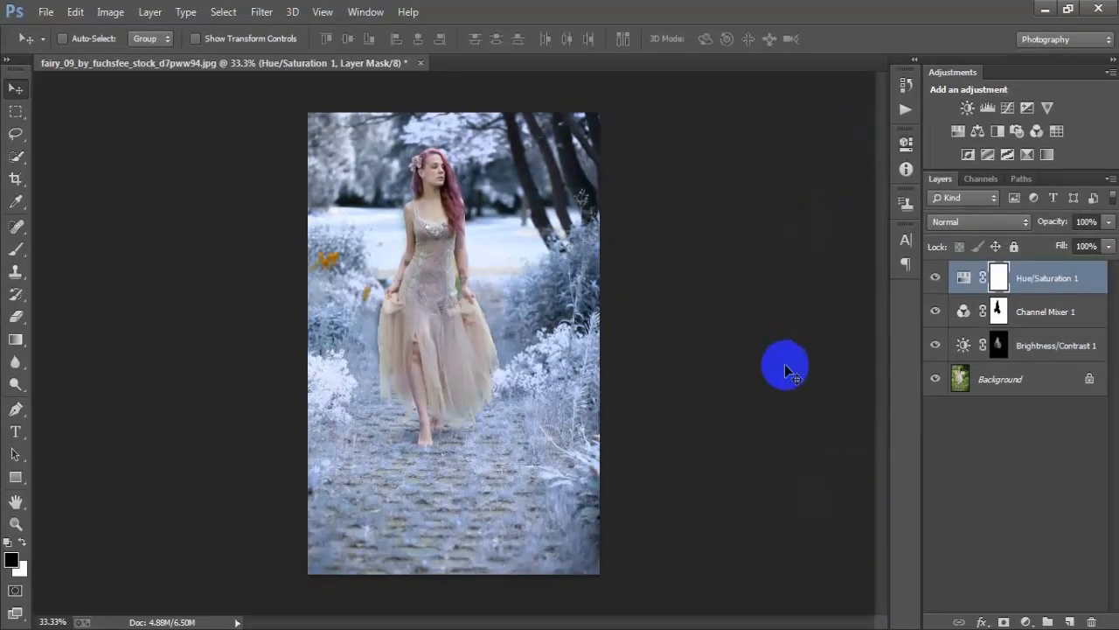
- Create a new layer and fill a large rectangular selection over the woman's body with black
{"action": "left_click", "coordinate": [1068, 621]}
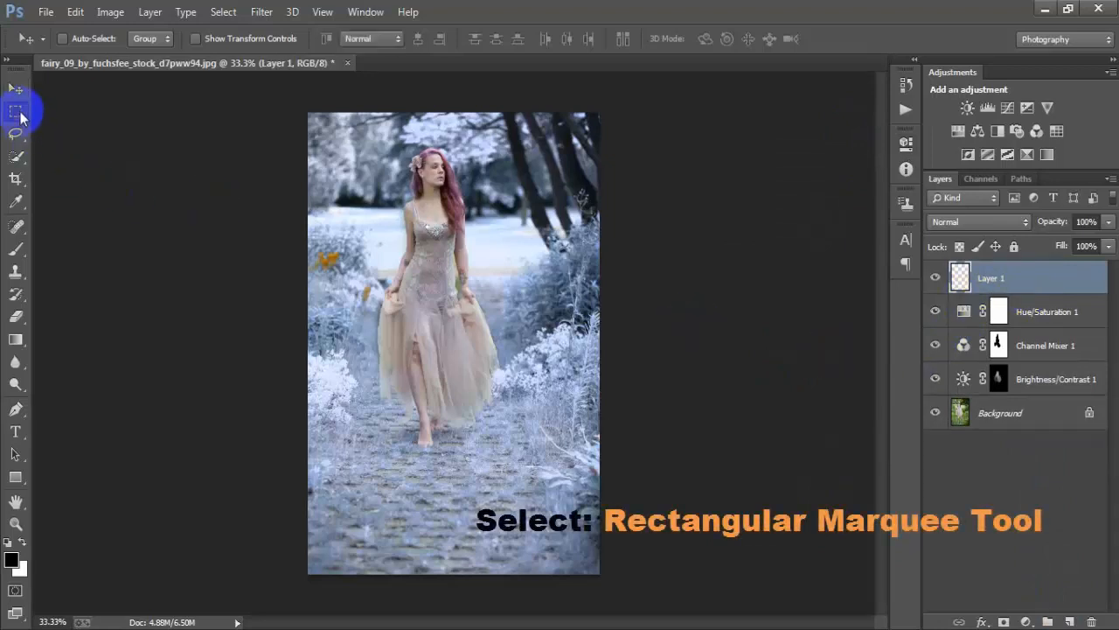
{"action": "left_click", "coordinate": [16, 111]}
{"action": "left_click", "coordinate": [156, 109]}
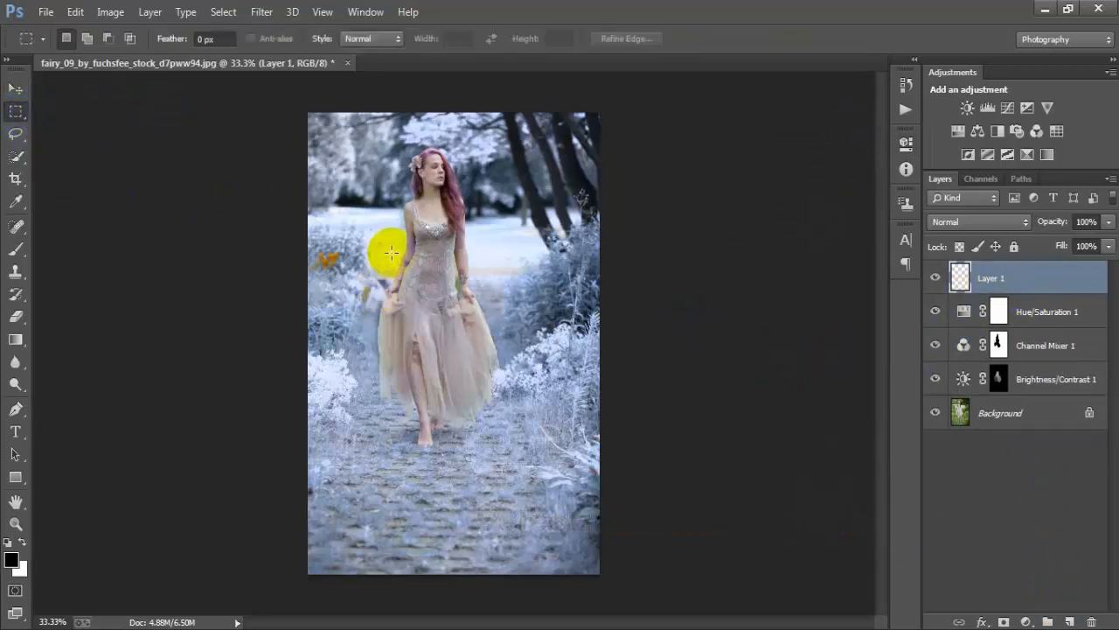
{"action": "left_click_drag", "start_coordinate": [355, 224], "coordinate": [575, 418]}
{"action": "key", "text": "alt+BackSpace"}
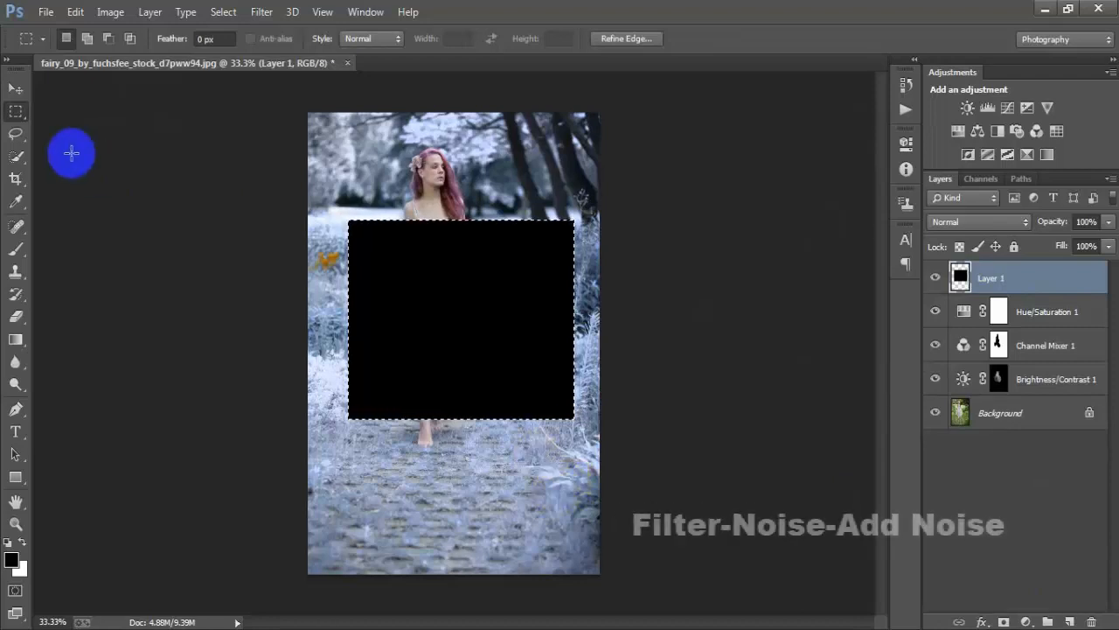
{"action": "left_click", "coordinate": [15, 90]}
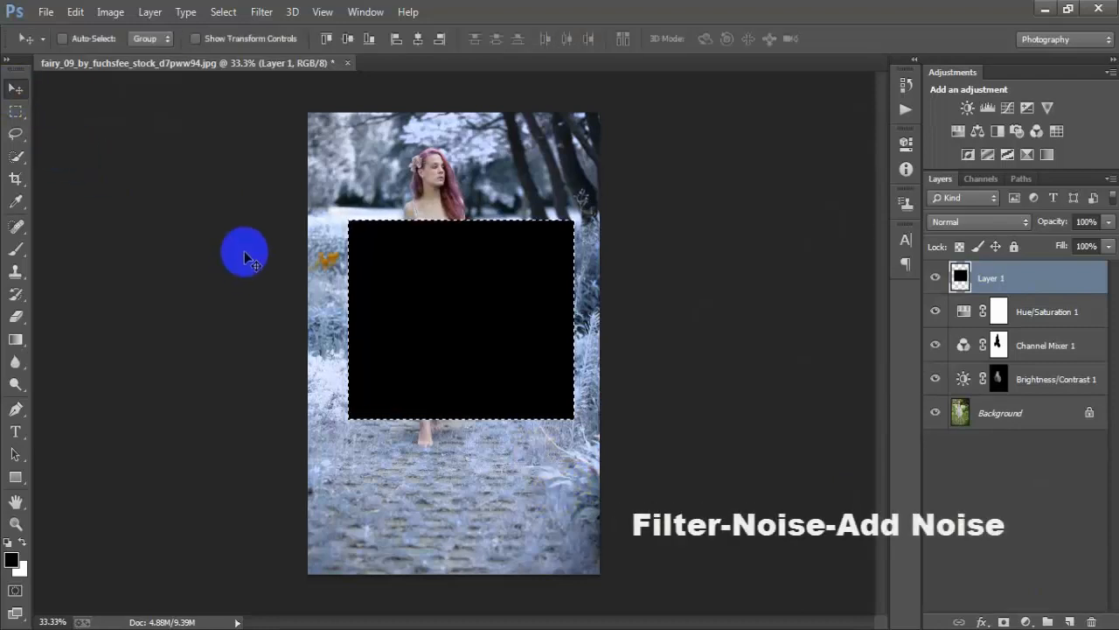
- Apply Add Noise to the black rectangle with an amount of 11.86%, Gaussian distribution and Monochromatic enabled
{"action": "left_click", "coordinate": [262, 11]}
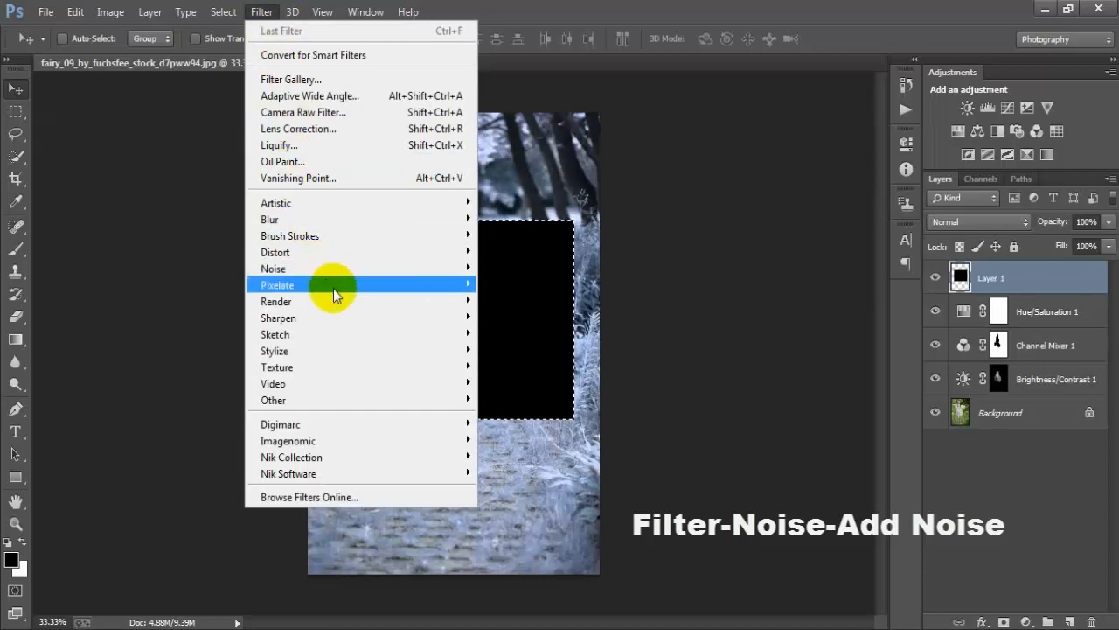
{"action": "mouse_move", "coordinate": [338, 269]}
{"action": "left_click", "coordinate": [529, 269]}
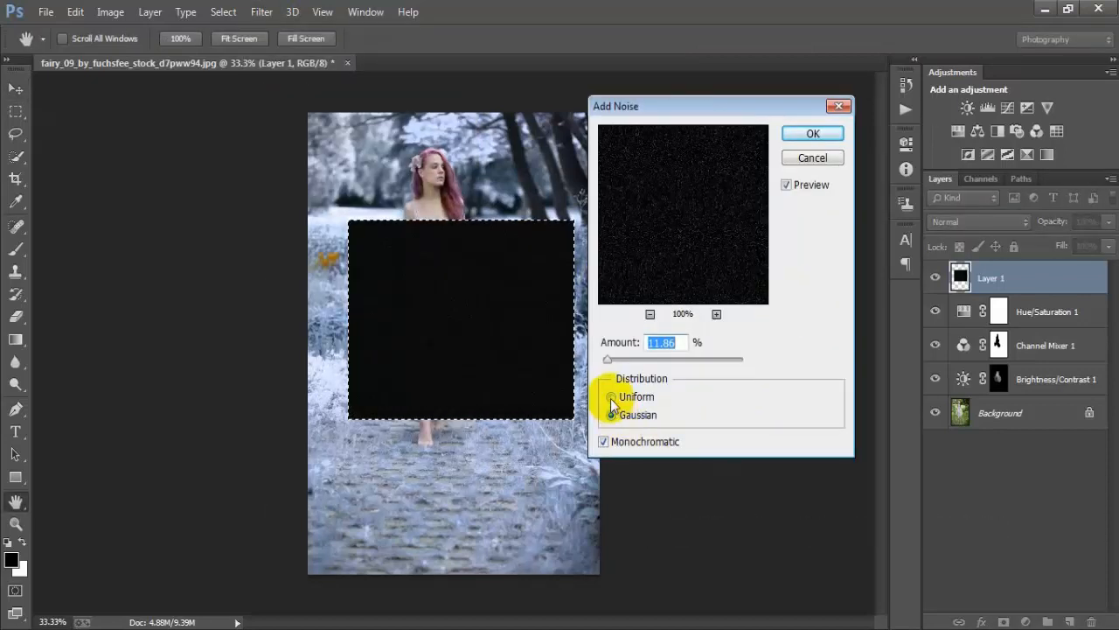
{"action": "left_click", "coordinate": [612, 398]}
{"action": "left_click", "coordinate": [613, 416]}
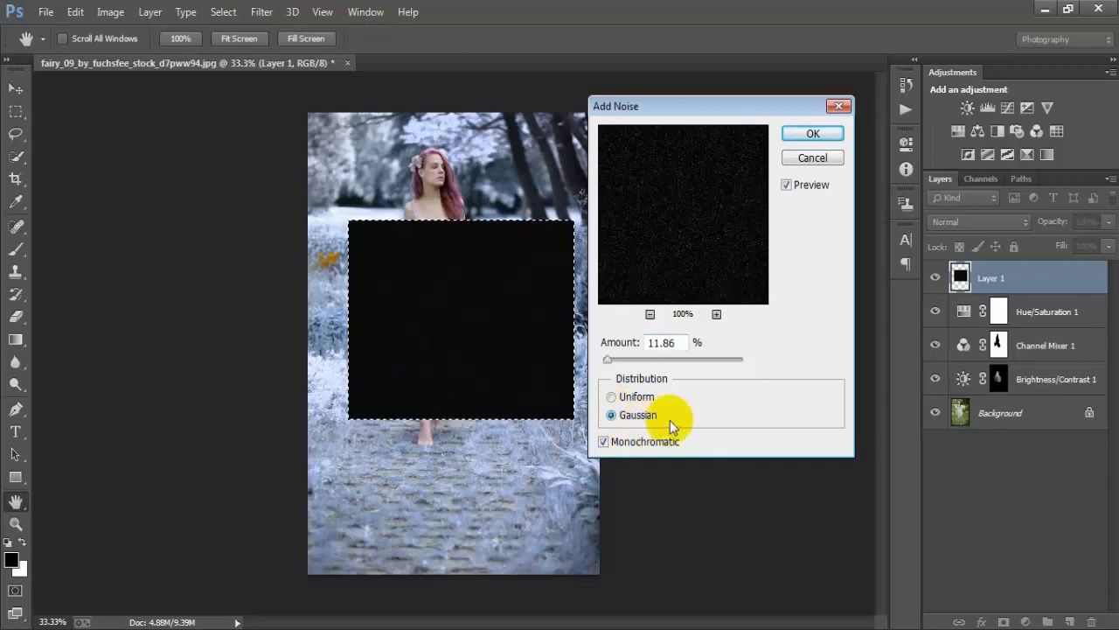
{"action": "left_click", "coordinate": [602, 443]}
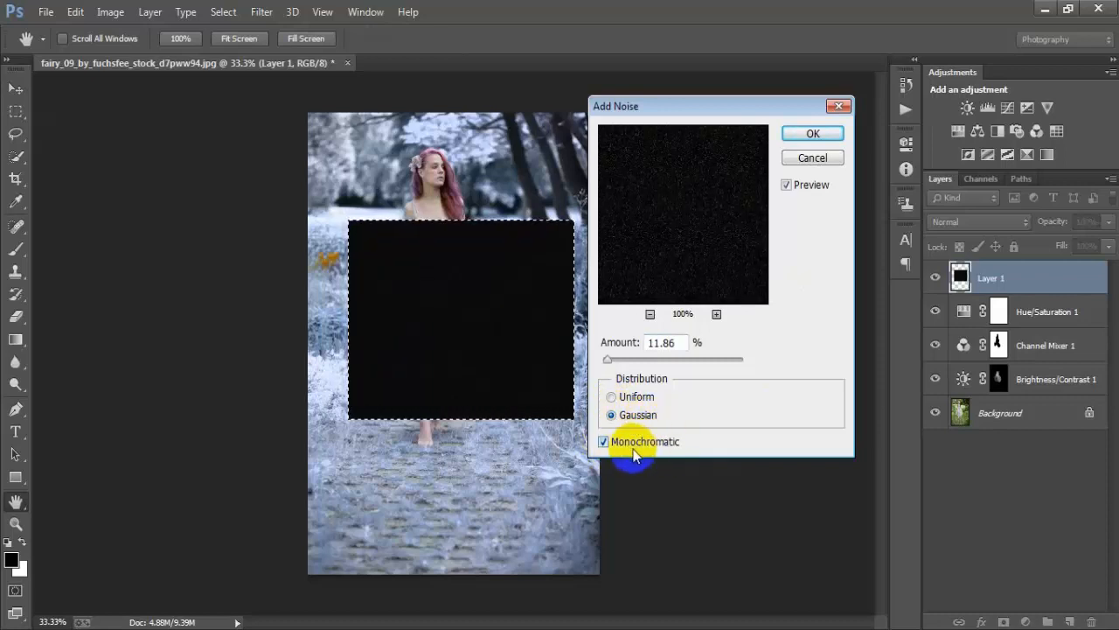
{"action": "left_click", "coordinate": [666, 342]}
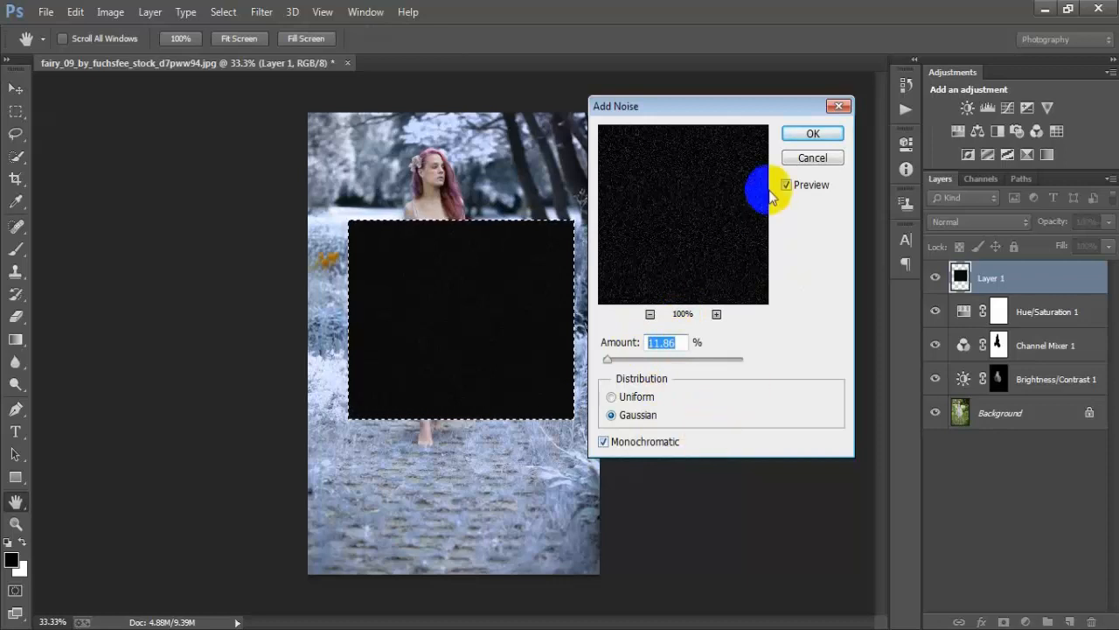
{"action": "left_click", "coordinate": [815, 132]}
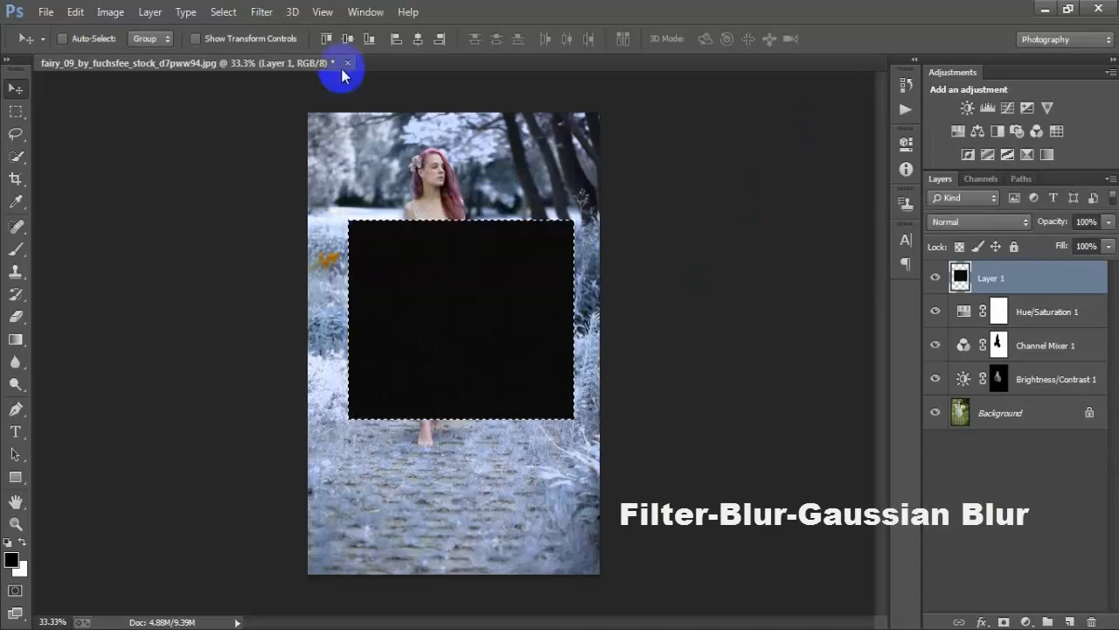
- Apply a Gaussian Blur with a radius of 1.8 pixels to the noisy black rectangle
{"action": "left_click", "coordinate": [276, 12]}
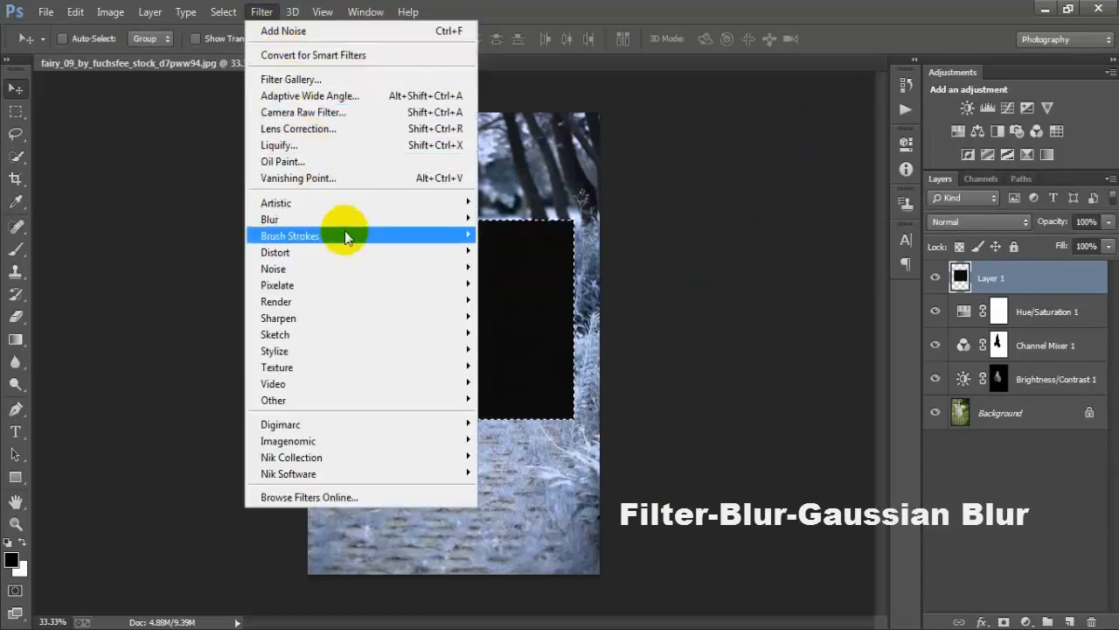
{"action": "mouse_move", "coordinate": [357, 222]}
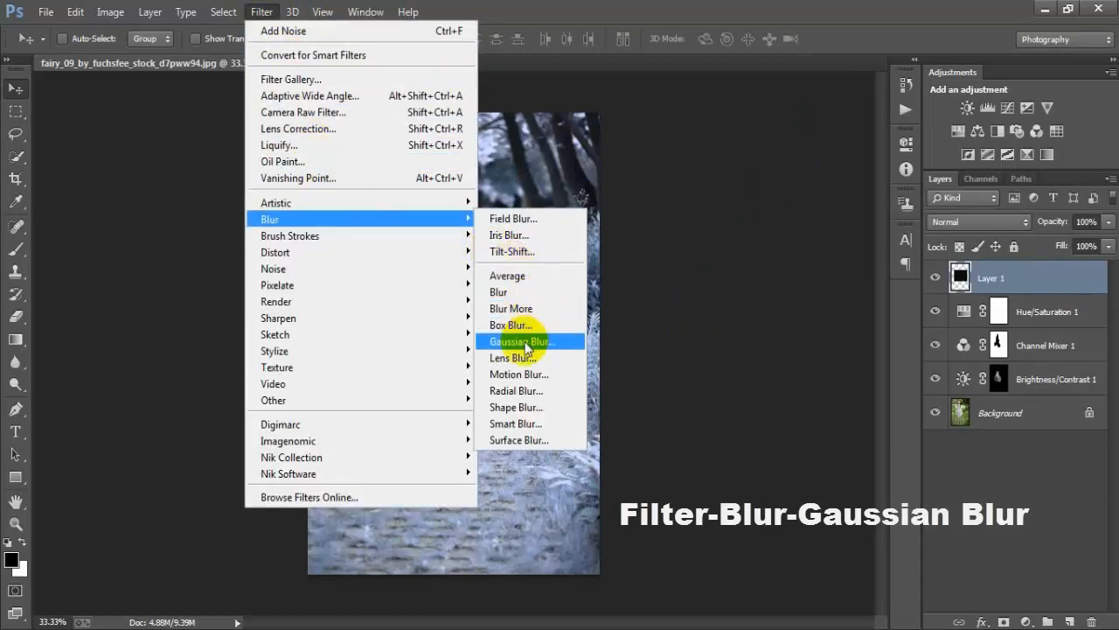
{"action": "left_click", "coordinate": [564, 343]}
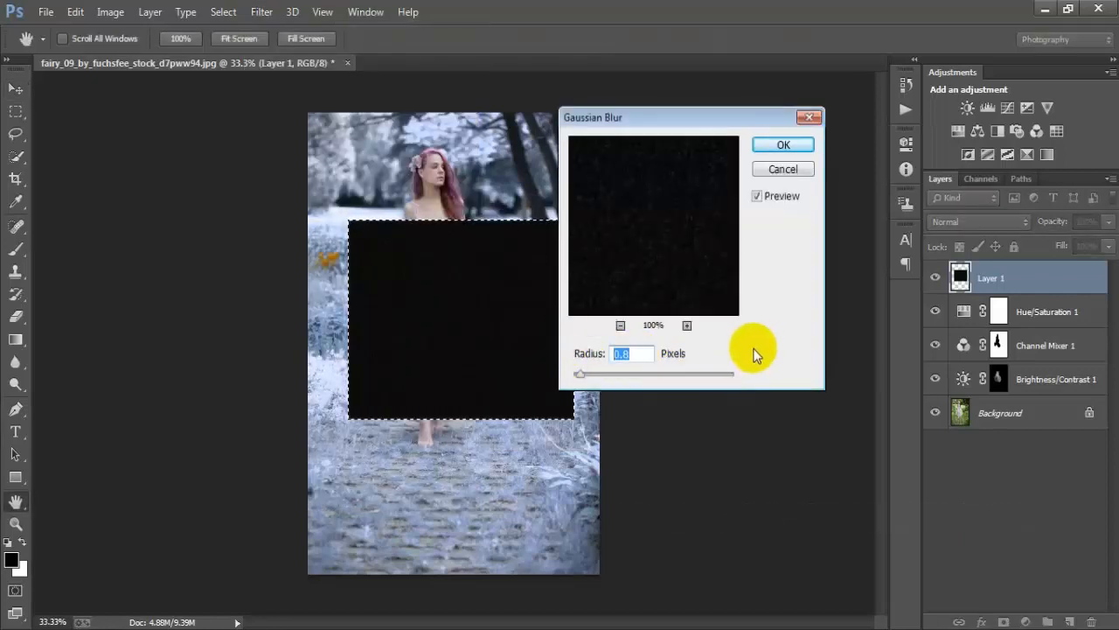
{"action": "type", "text": "1."}
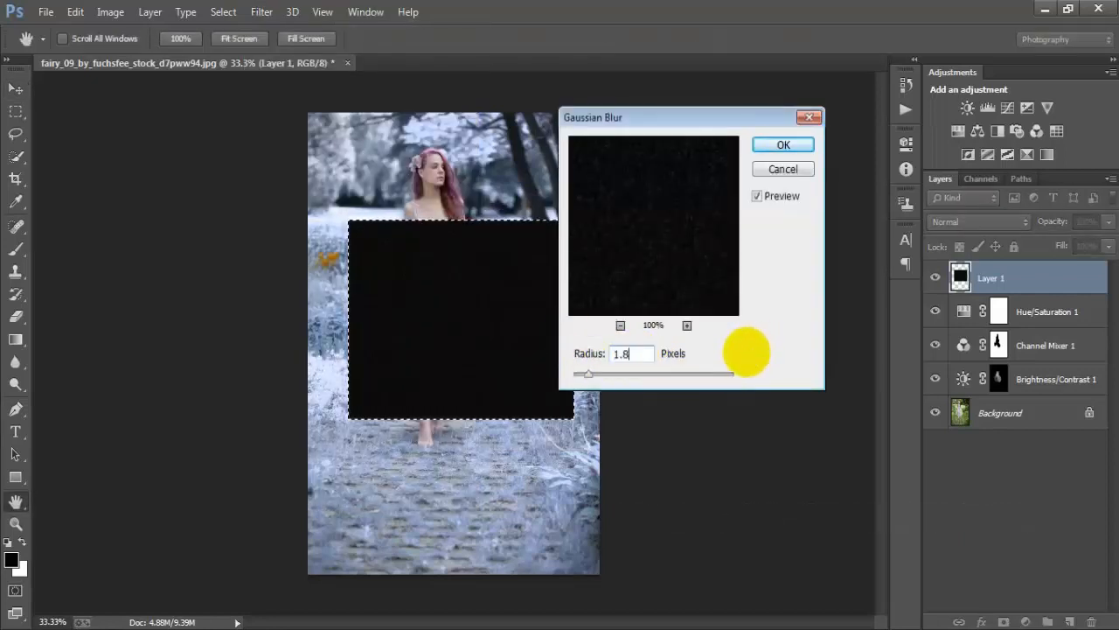
{"action": "left_click", "coordinate": [781, 147]}
{"action": "key", "text": "v"}
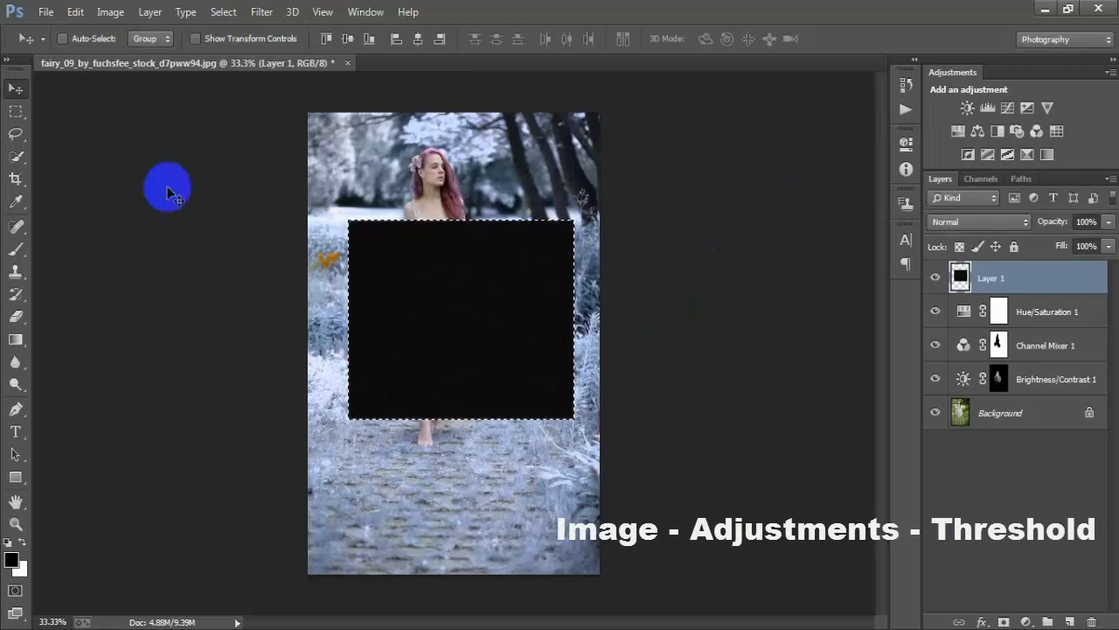
- Apply a Threshold adjustment with level 21 to the blurred rectangle to turn the noise into white specks
{"action": "left_click", "coordinate": [107, 12]}
{"action": "mouse_move", "coordinate": [278, 55]}
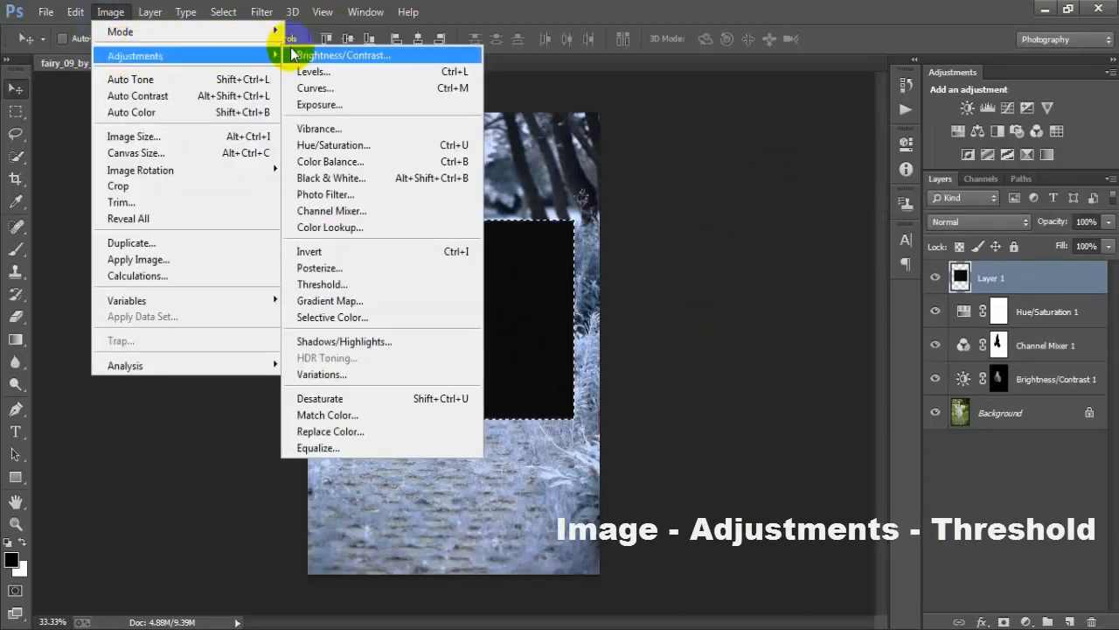
{"action": "left_click", "coordinate": [425, 290]}
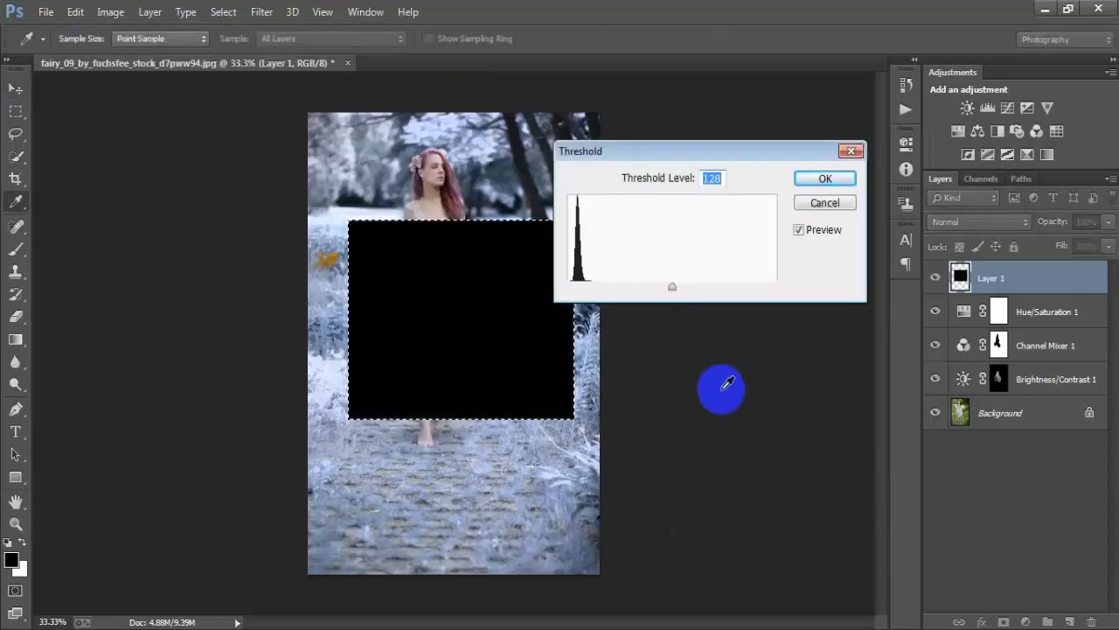
{"action": "left_click_drag", "start_coordinate": [618, 293], "coordinate": [593, 293]}
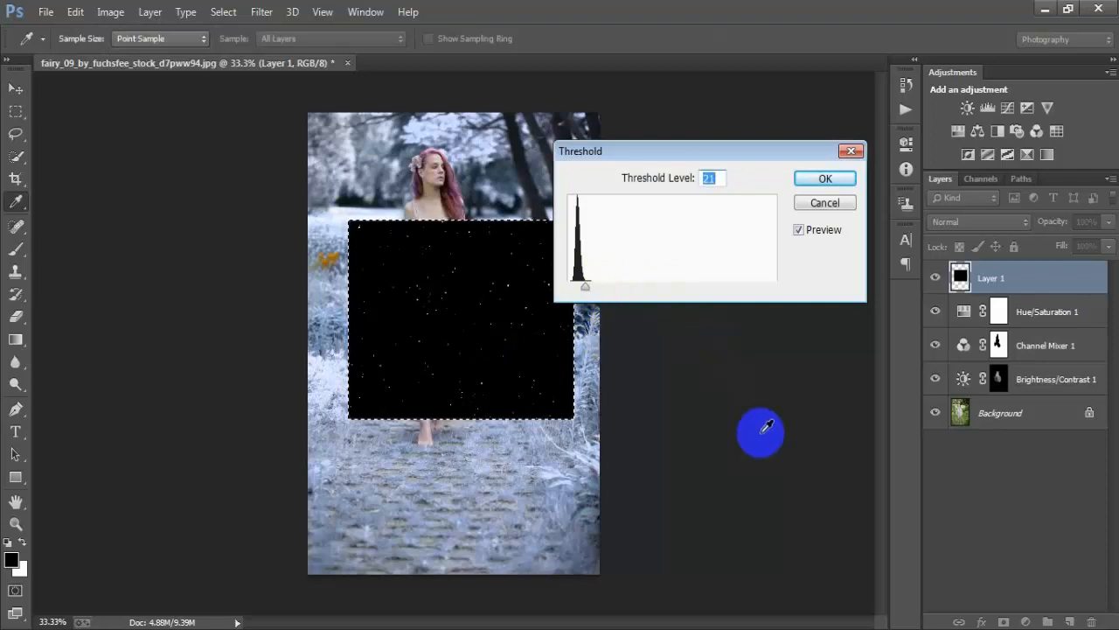
{"action": "left_click", "coordinate": [825, 180]}
{"action": "key", "text": "v"}
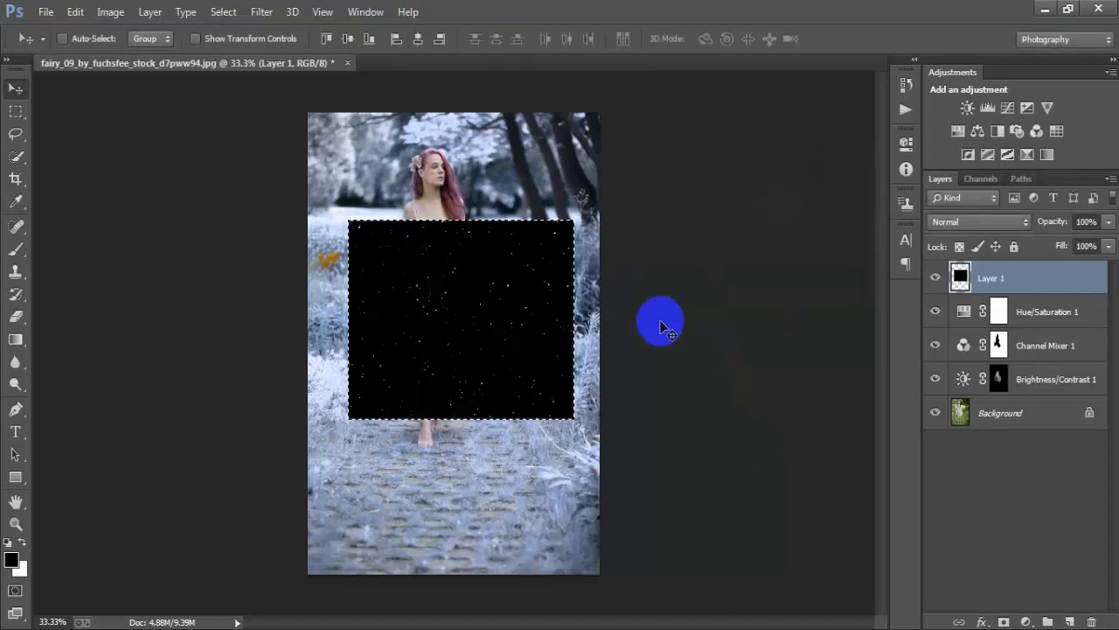
- Deselect, enlarge the speckled black layer to about 268% so it covers the whole photo, and set its blending mode to Screen
{"action": "key", "text": "ctrl+d"}
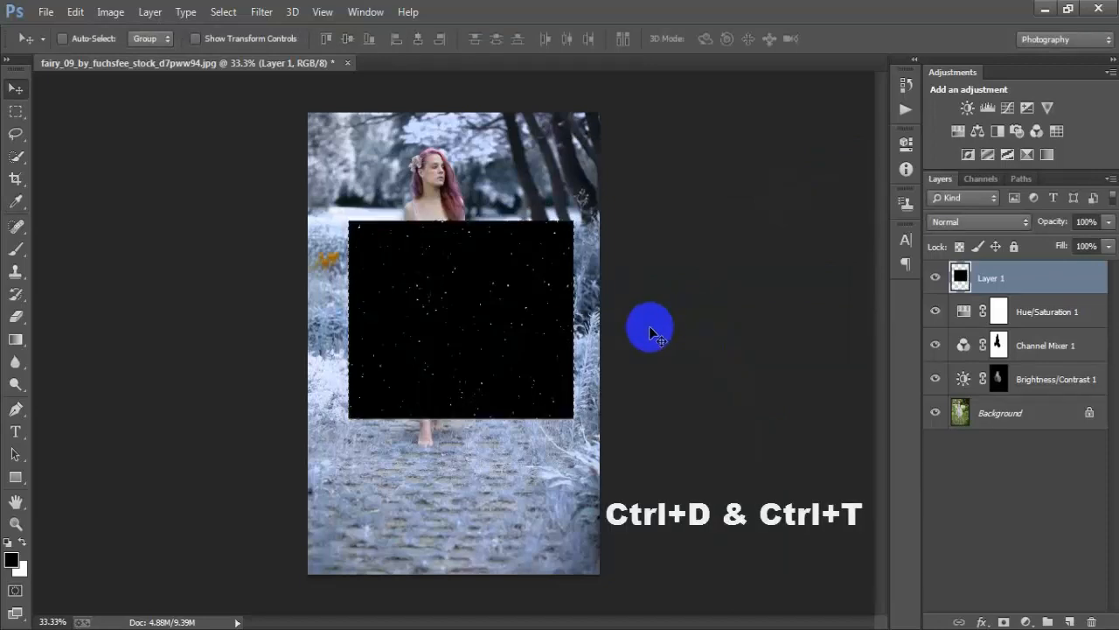
{"action": "key", "text": "ctrl+t"}
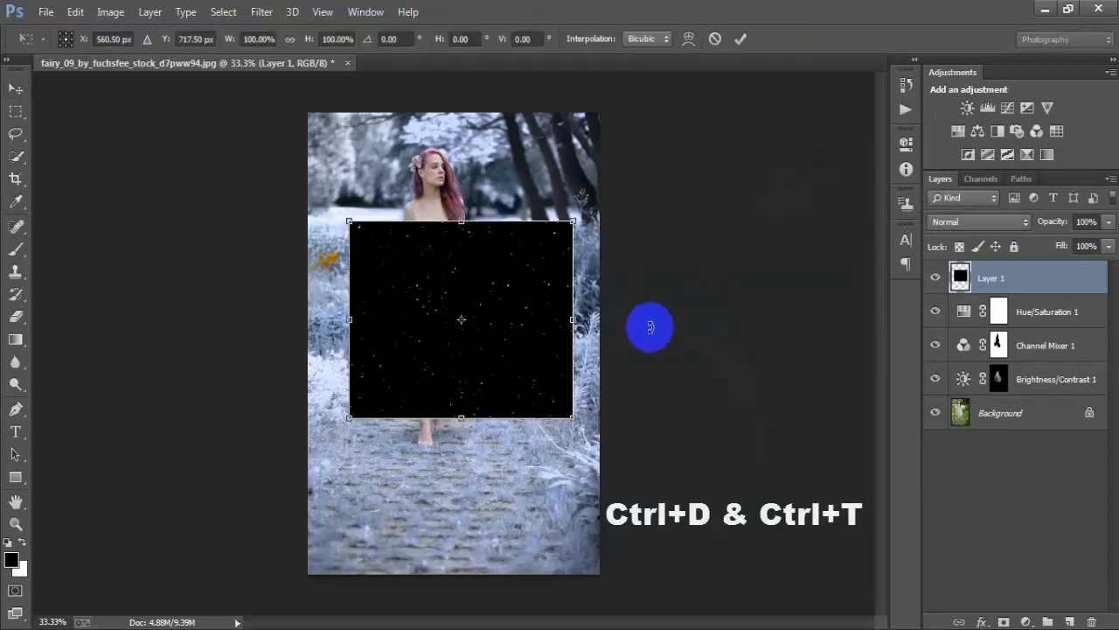
{"action": "left_click_drag", "start_coordinate": [571, 425], "coordinate": [765, 588]}
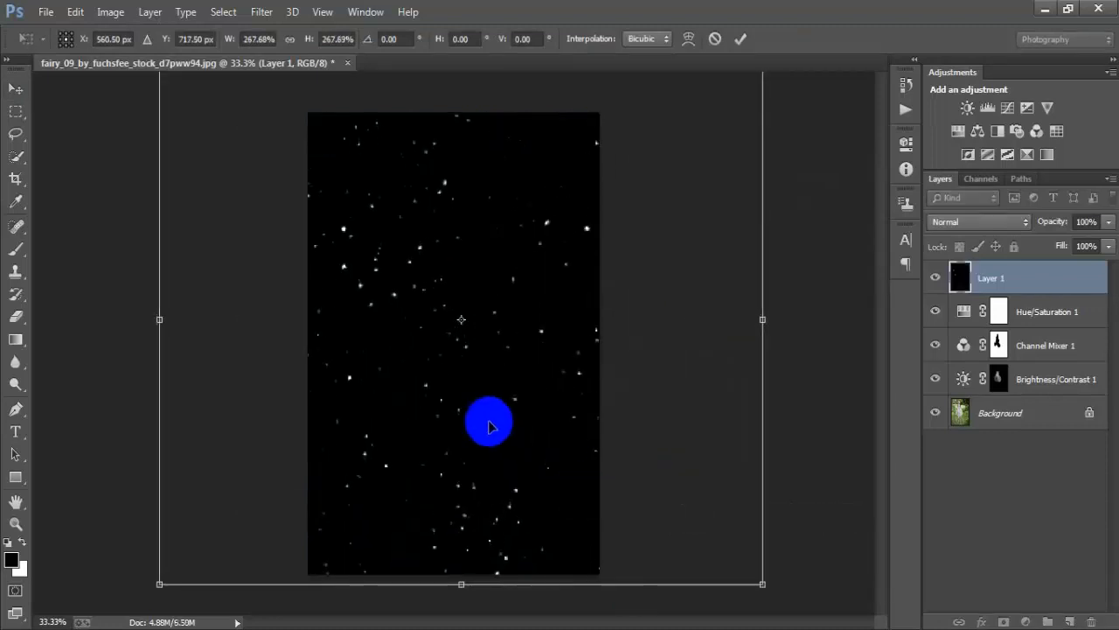
{"action": "left_click_drag", "start_coordinate": [487, 425], "coordinate": [512, 444]}
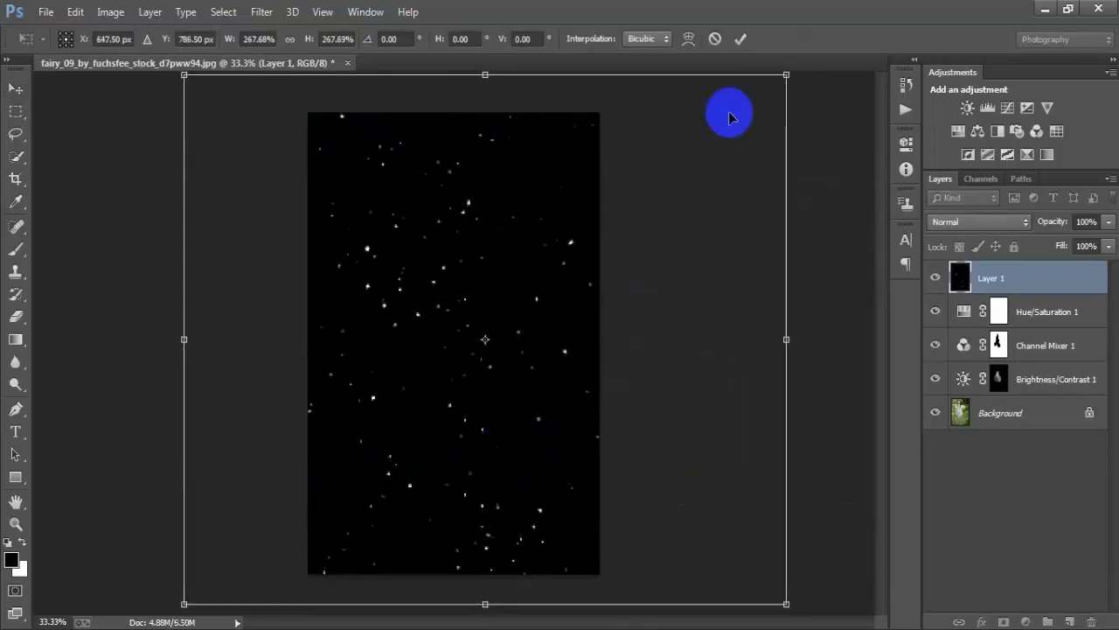
{"action": "left_click", "coordinate": [740, 39]}
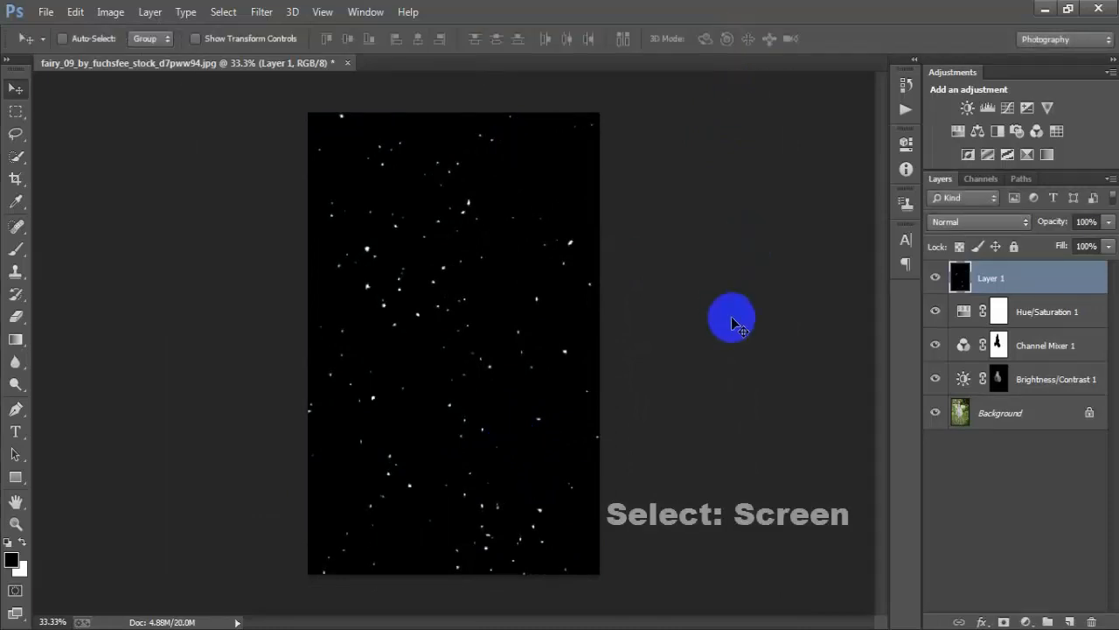
{"action": "left_click", "coordinate": [952, 222]}
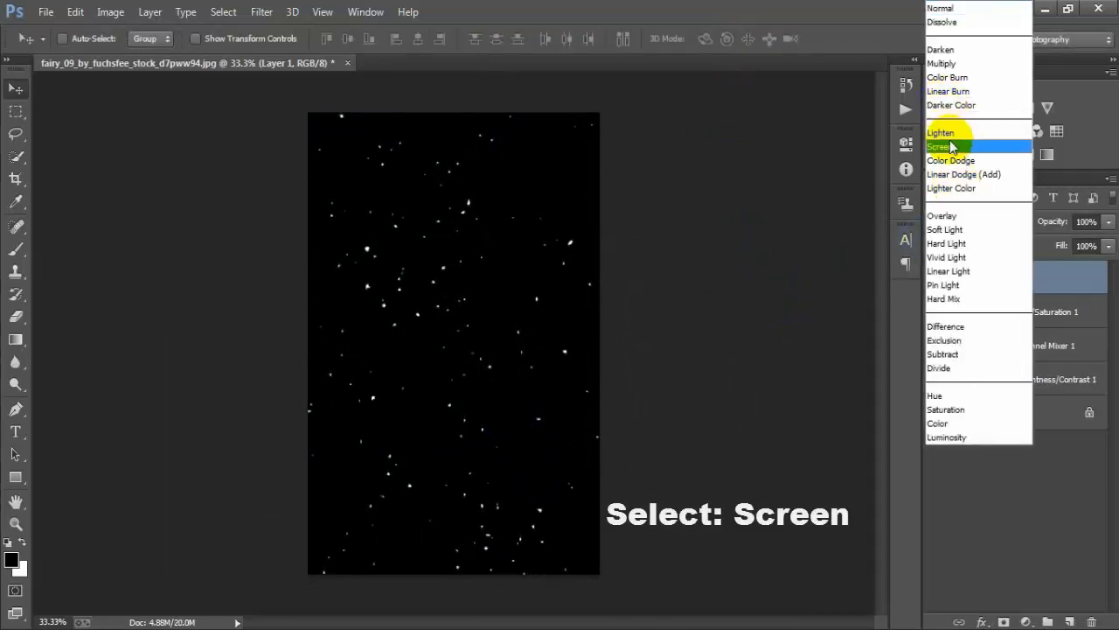
{"action": "left_click", "coordinate": [941, 146]}
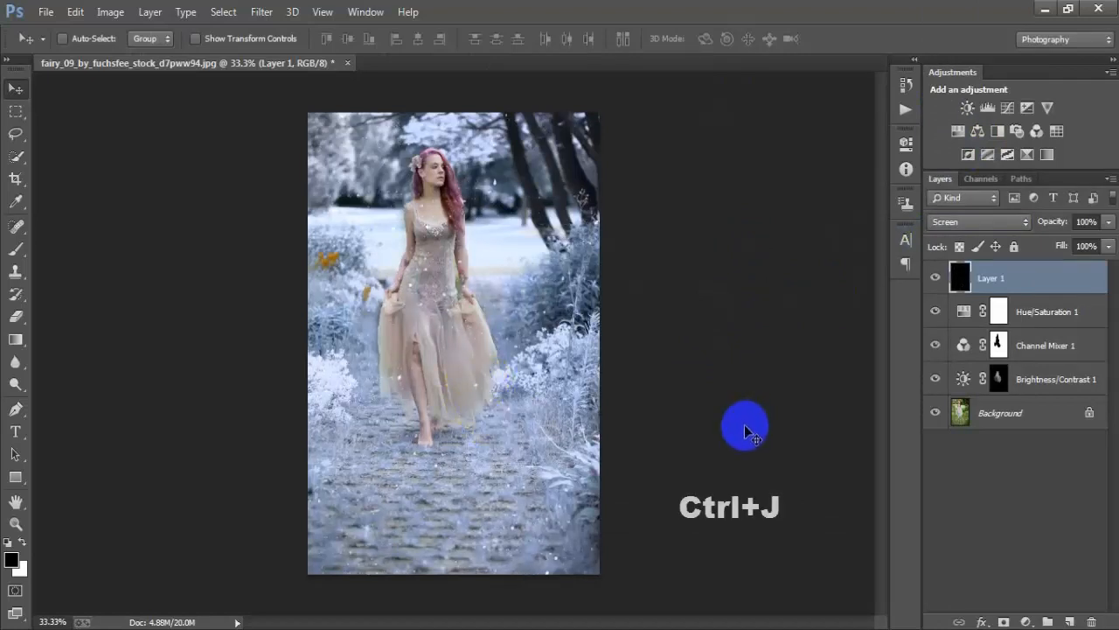
- Duplicate the snow layer, scale the copy to about 82%, rotate it about -12.5° and reposition it over the photo
{"action": "key", "text": "ctrl+j"}
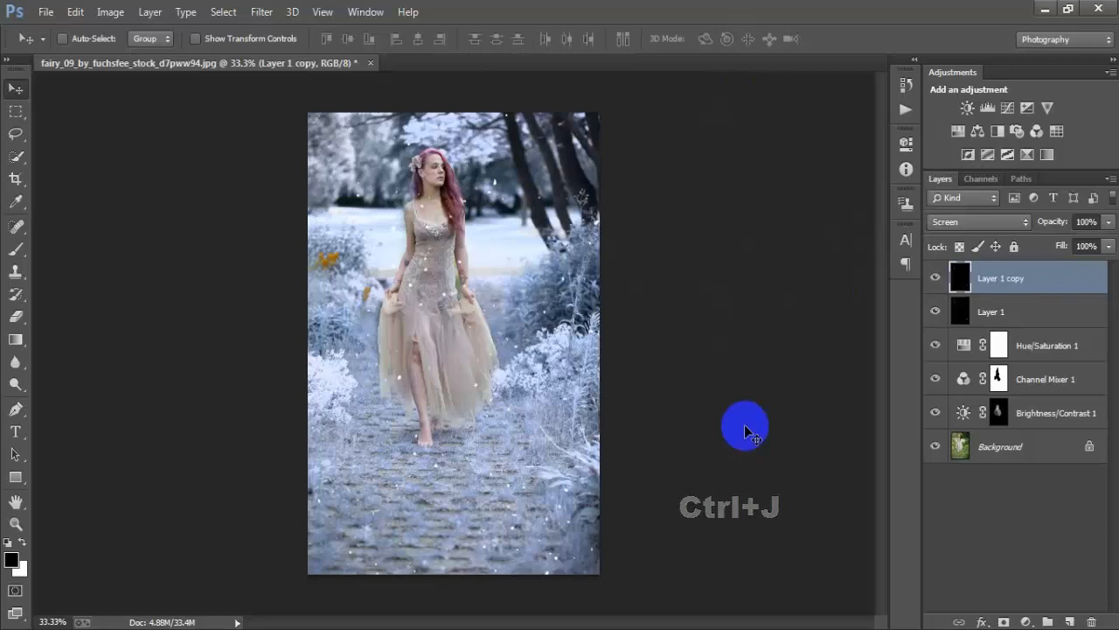
{"action": "key", "text": "ctrl+t"}
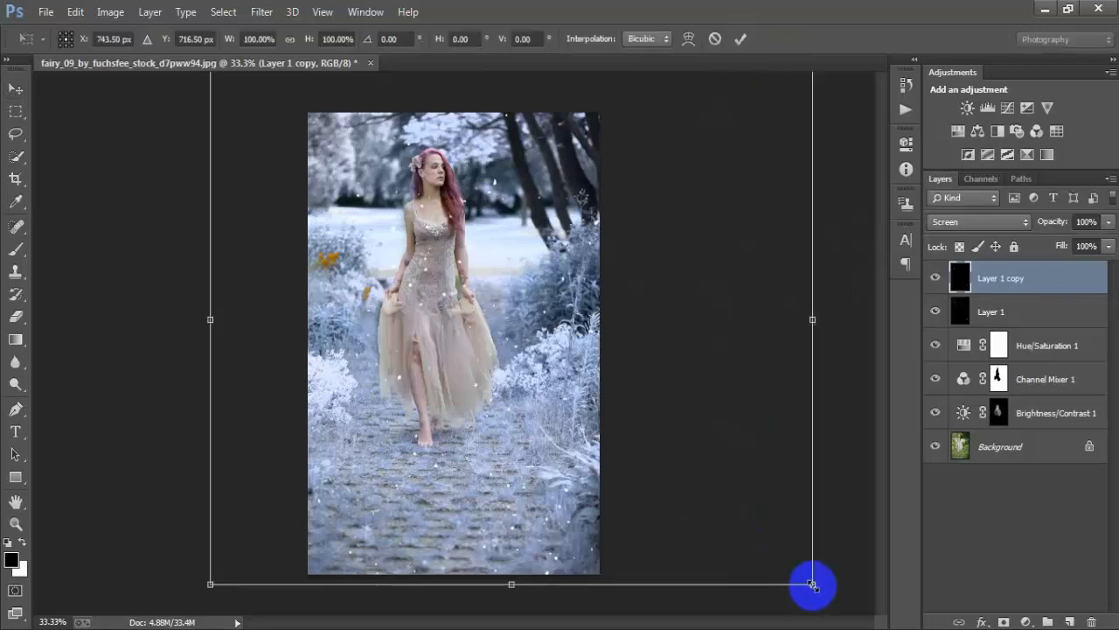
{"action": "left_click_drag", "start_coordinate": [812, 584], "coordinate": [834, 517]}
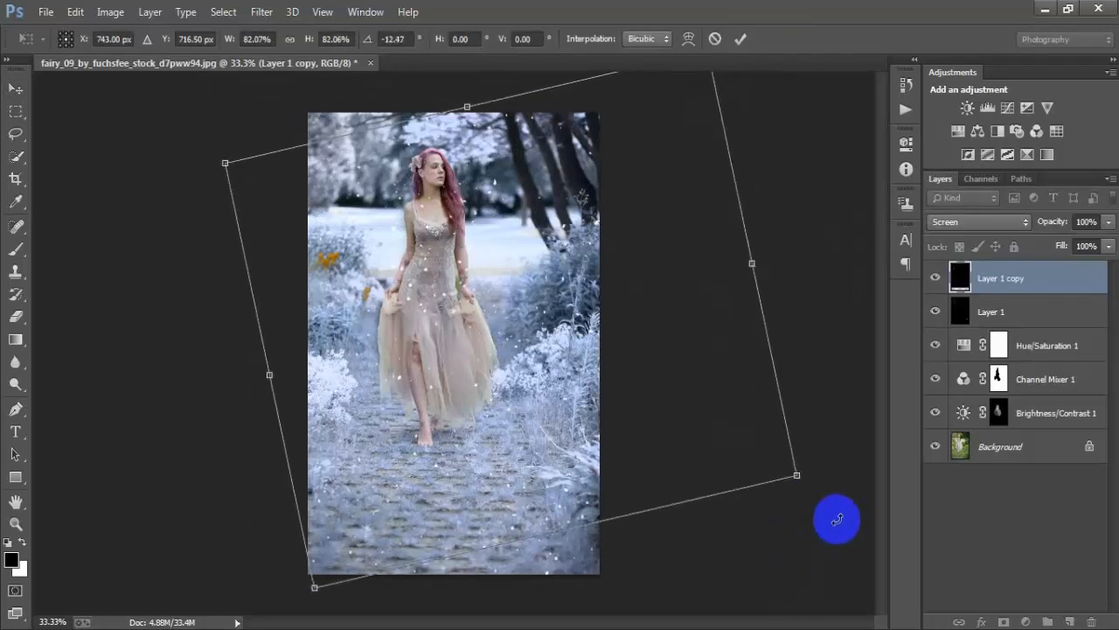
{"action": "left_click_drag", "start_coordinate": [533, 494], "coordinate": [502, 519]}
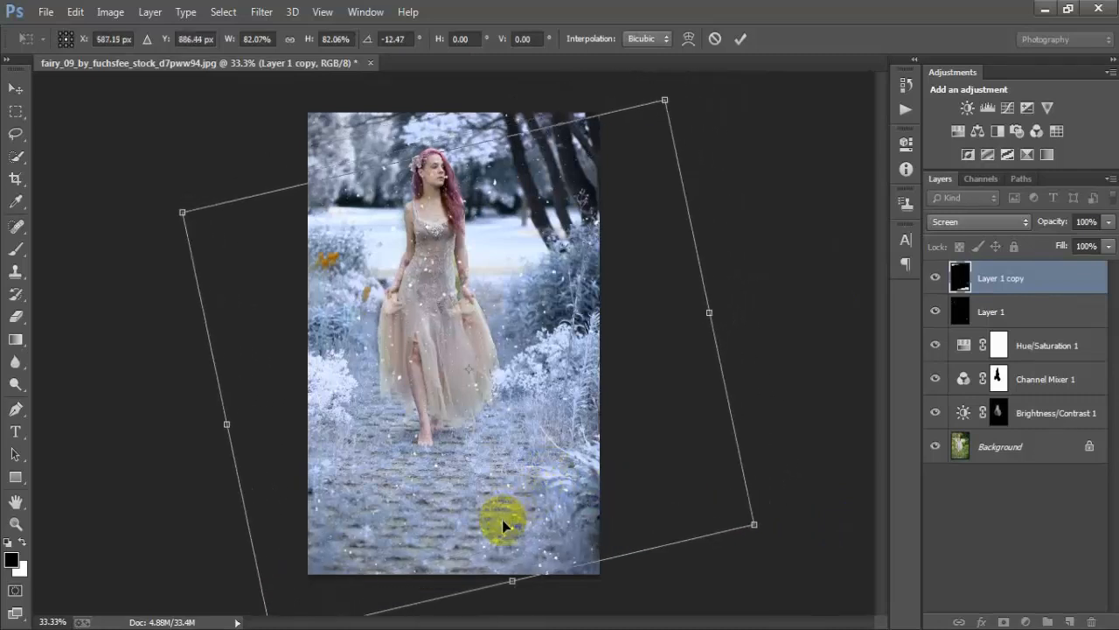
{"action": "left_click_drag", "start_coordinate": [516, 403], "coordinate": [484, 364]}
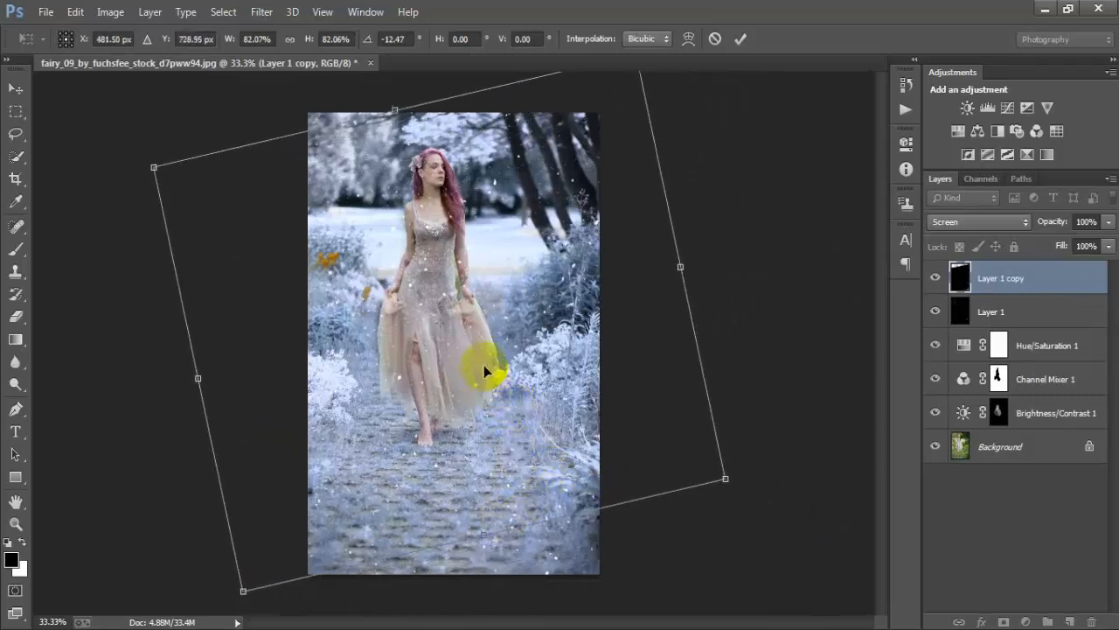
{"action": "left_click", "coordinate": [739, 40]}
- Duplicate the rotated snow layer twice and offset each copy to spread more snowflakes over the photo
{"action": "key", "text": "ctrl+j"}
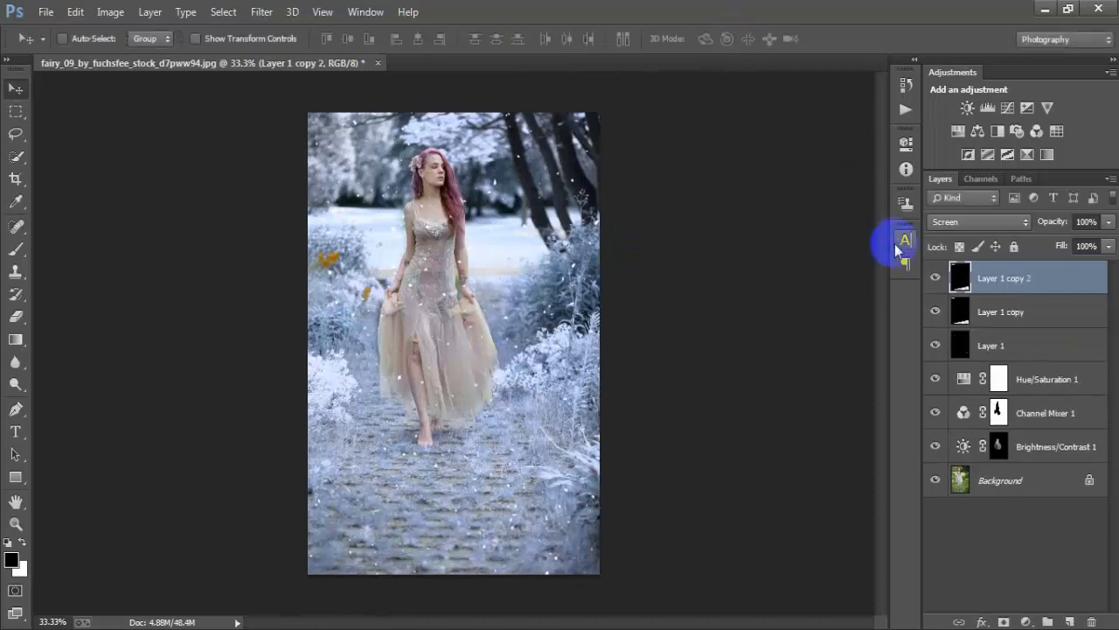
{"action": "left_click_drag", "start_coordinate": [514, 451], "coordinate": [707, 374]}
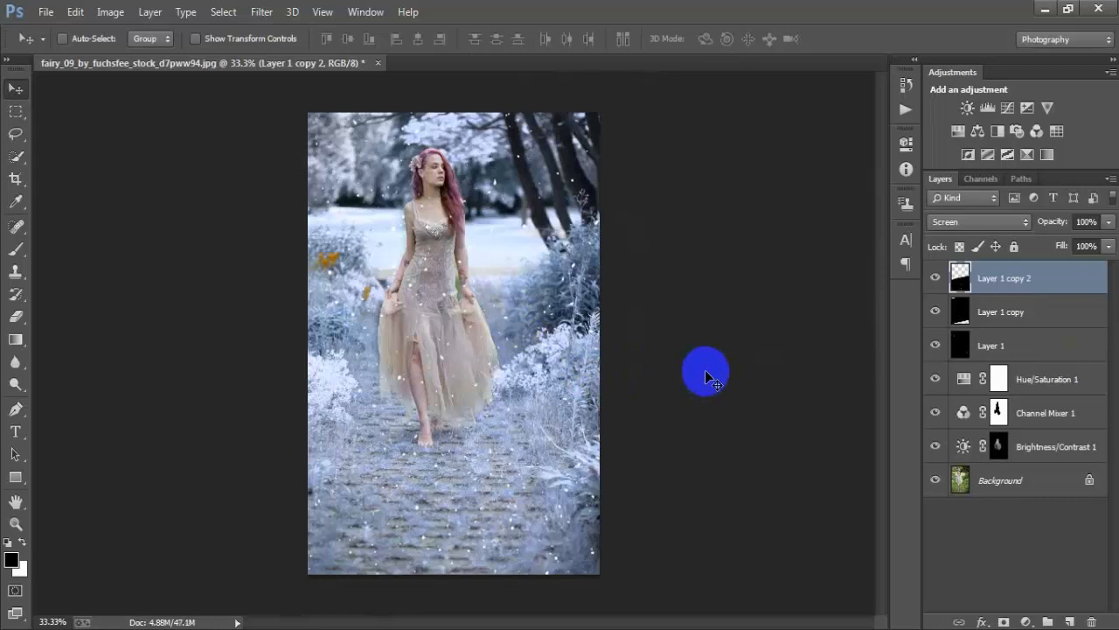
{"action": "key", "text": "ctrl+j"}
{"action": "left_click_drag", "start_coordinate": [554, 385], "coordinate": [551, 212]}
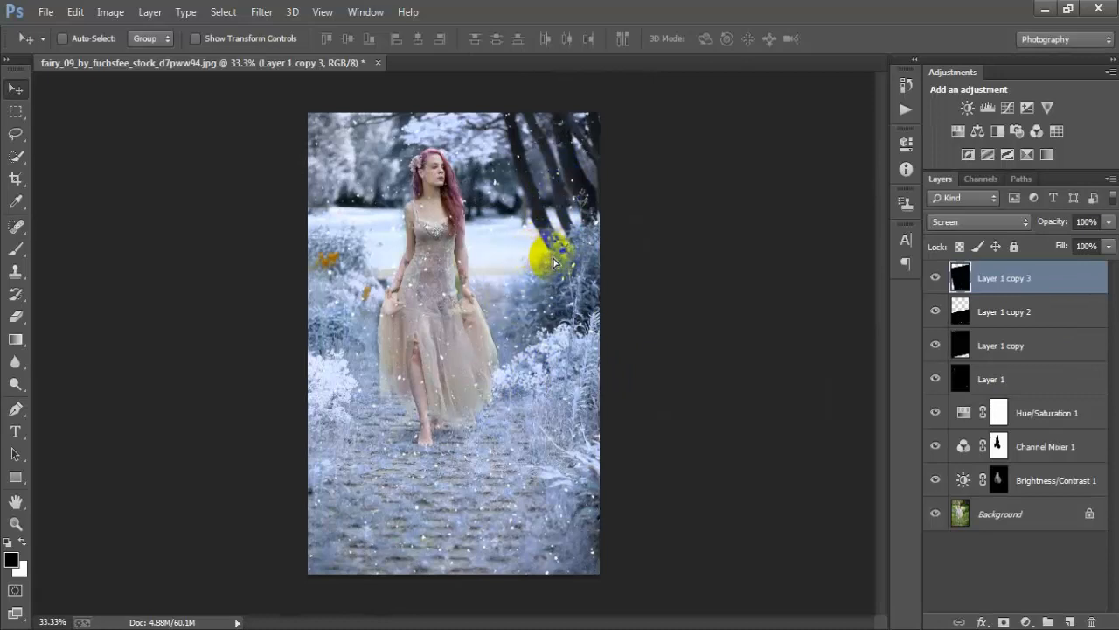
{"action": "left_click_drag", "start_coordinate": [553, 262], "coordinate": [551, 247]}
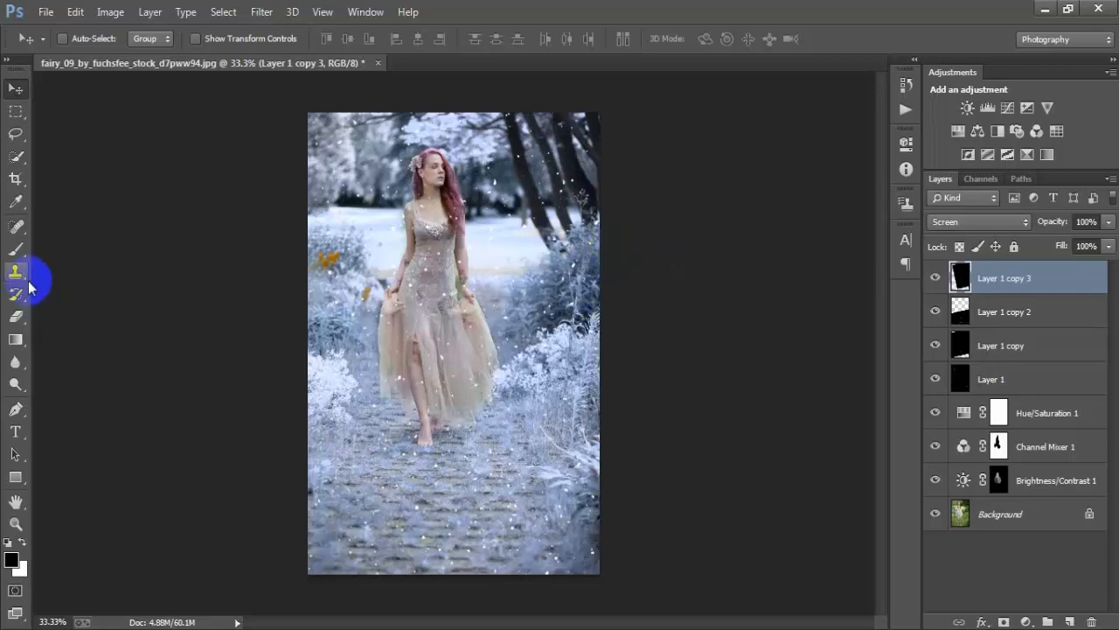
- Erase the snowflakes over the woman's face and neck on the snow layers with the Eraser tool
{"action": "left_click", "coordinate": [19, 317]}
{"action": "right_click", "coordinate": [23, 317]}
{"action": "left_click", "coordinate": [70, 314]}
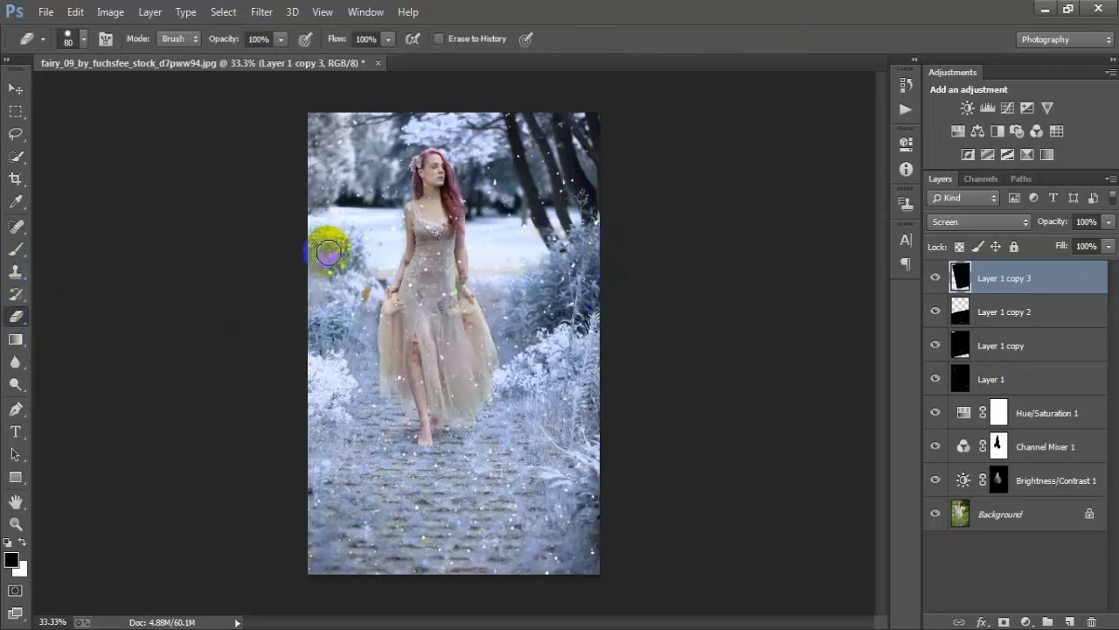
{"action": "left_click", "coordinate": [986, 313]}
{"action": "mouse_move", "coordinate": [420, 207]}
{"action": "left_mouse_down"}
{"action": "mouse_move", "coordinate": [444, 200]}
{"action": "mouse_move", "coordinate": [445, 174]}
{"action": "left_mouse_up"}
{"action": "left_click", "coordinate": [975, 346]}
{"action": "left_click_drag", "start_coordinate": [504, 240], "coordinate": [429, 186]}
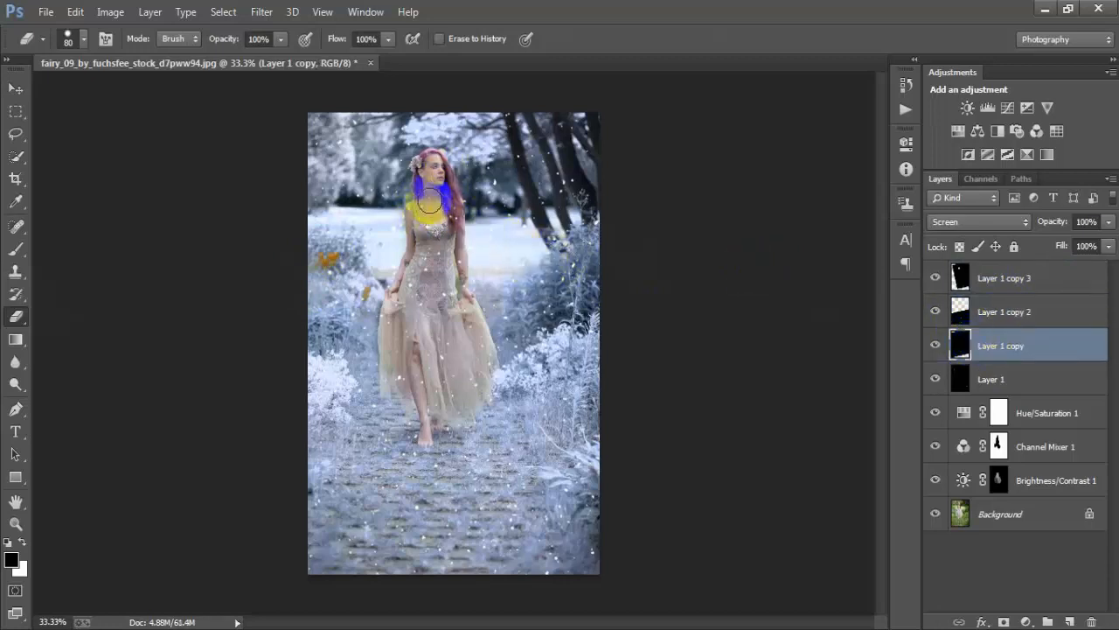
{"action": "left_click", "coordinate": [1039, 381]}
{"action": "left_click_drag", "start_coordinate": [519, 237], "coordinate": [437, 179]}
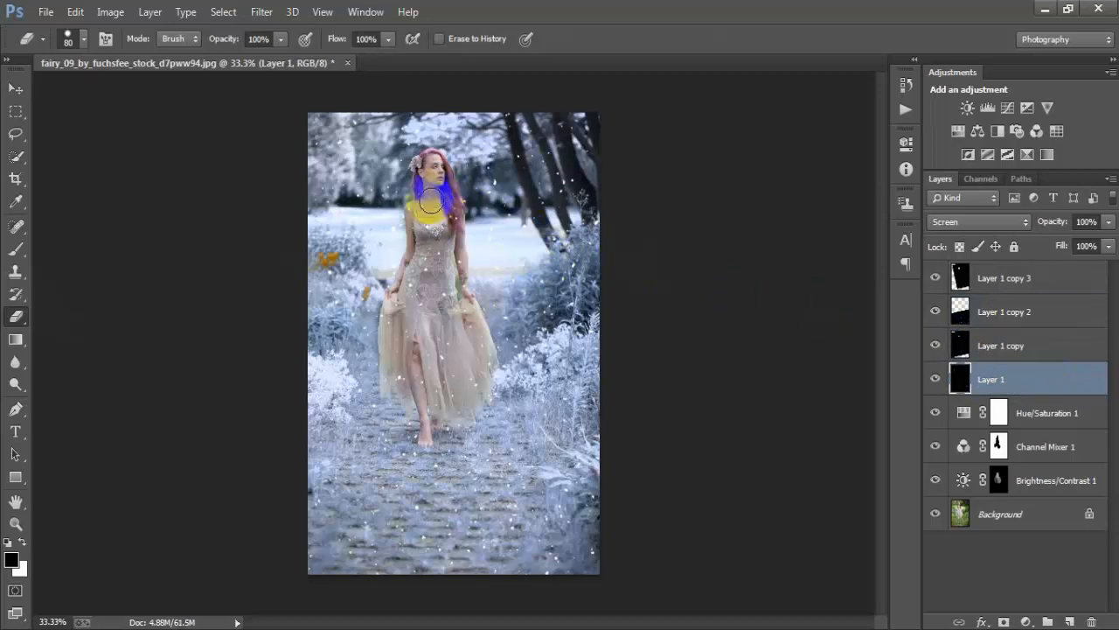
- Check which flakes belong to Layer 1 and soften them with a Gaussian Blur at a radius slightly below 1.8 pixels
{"action": "left_click", "coordinate": [15, 89]}
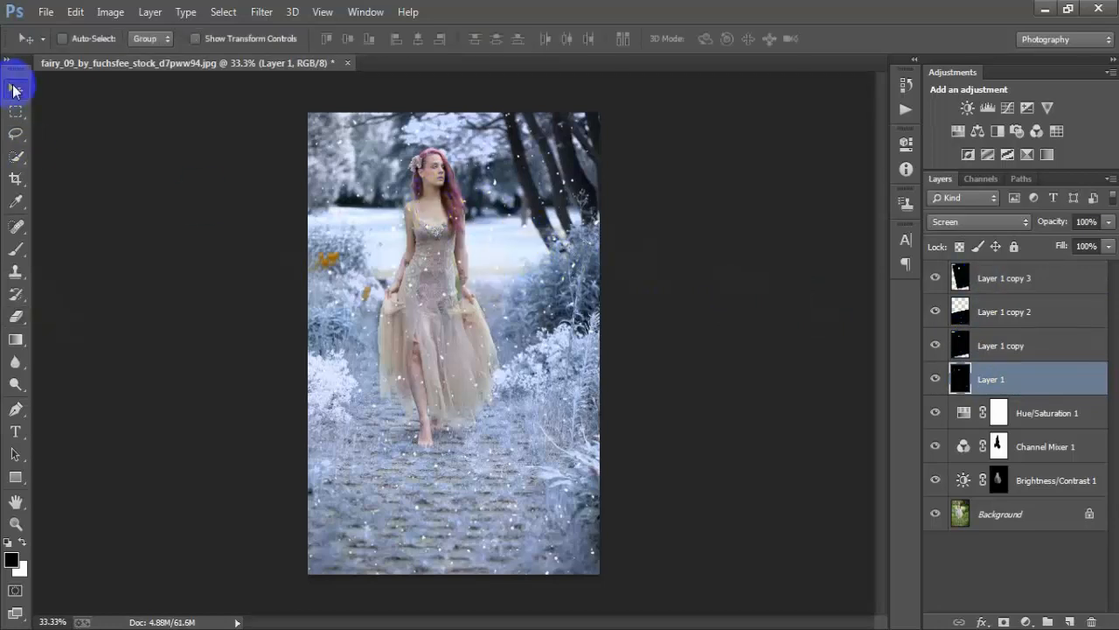
{"action": "left_click", "coordinate": [936, 382]}
{"action": "left_click", "coordinate": [938, 384]}
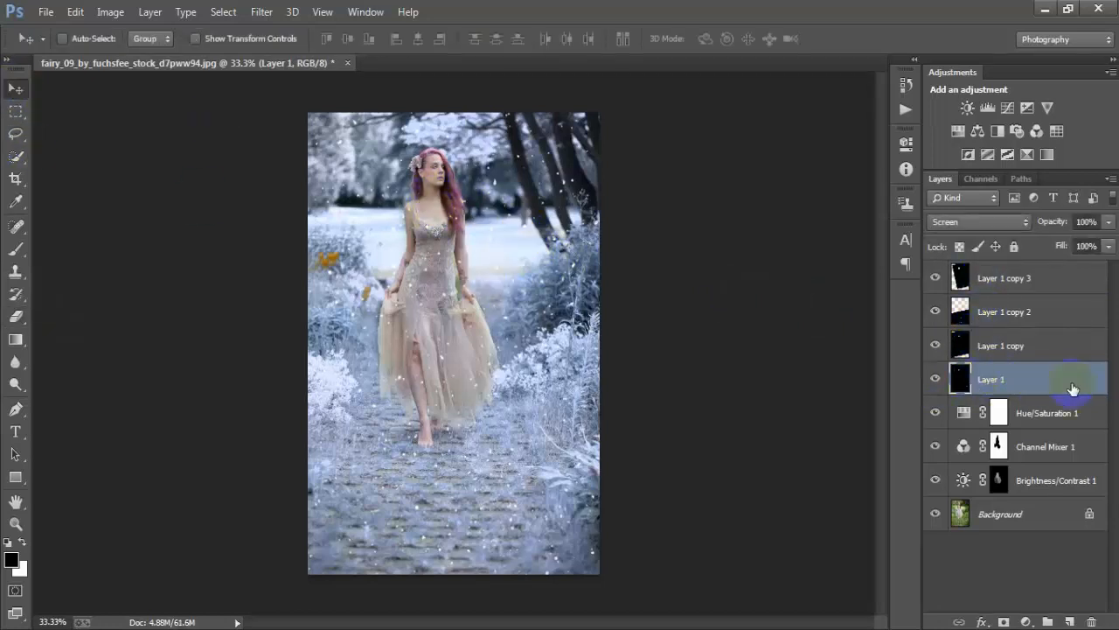
{"action": "left_click", "coordinate": [262, 11]}
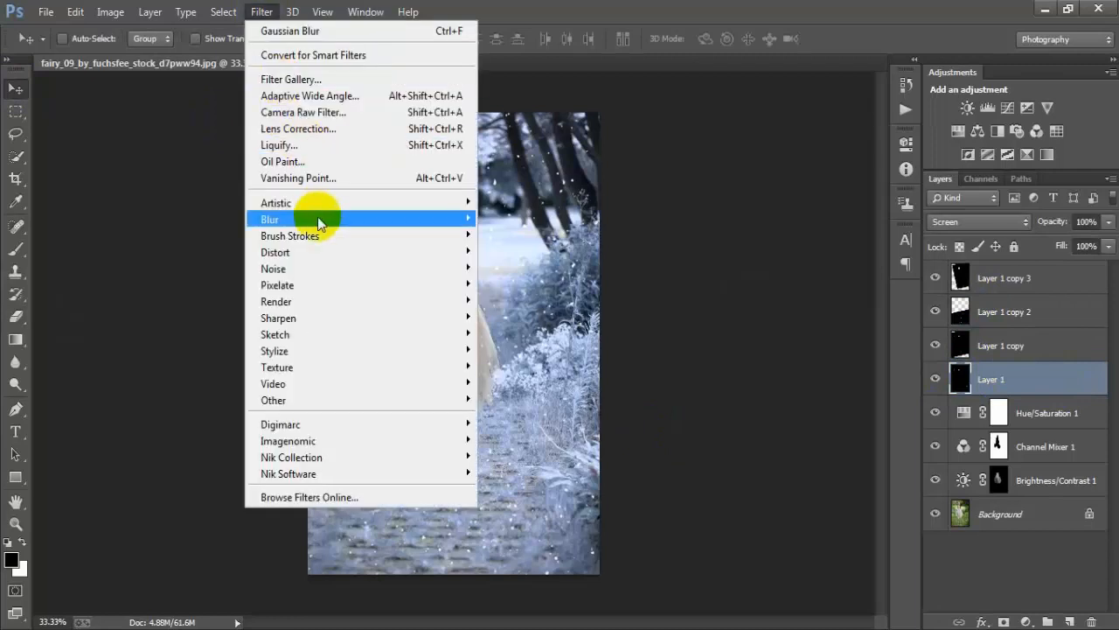
{"action": "mouse_move", "coordinate": [403, 220]}
{"action": "left_click", "coordinate": [563, 348]}
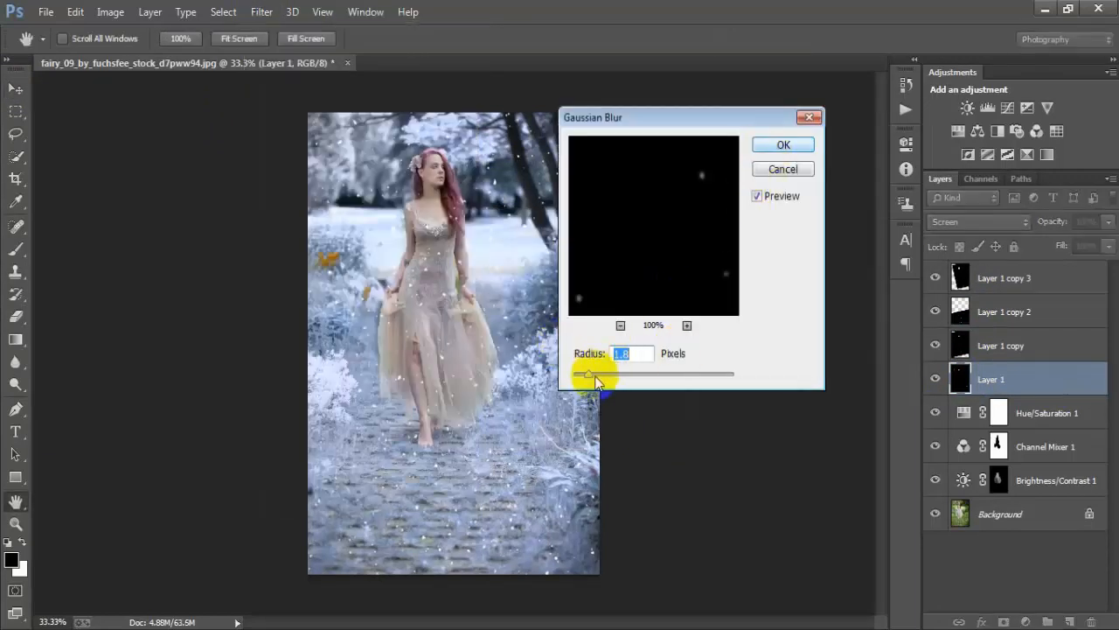
{"action": "left_click_drag", "start_coordinate": [589, 375], "coordinate": [584, 375]}
{"action": "left_click", "coordinate": [782, 147]}
{"action": "key", "text": "v"}
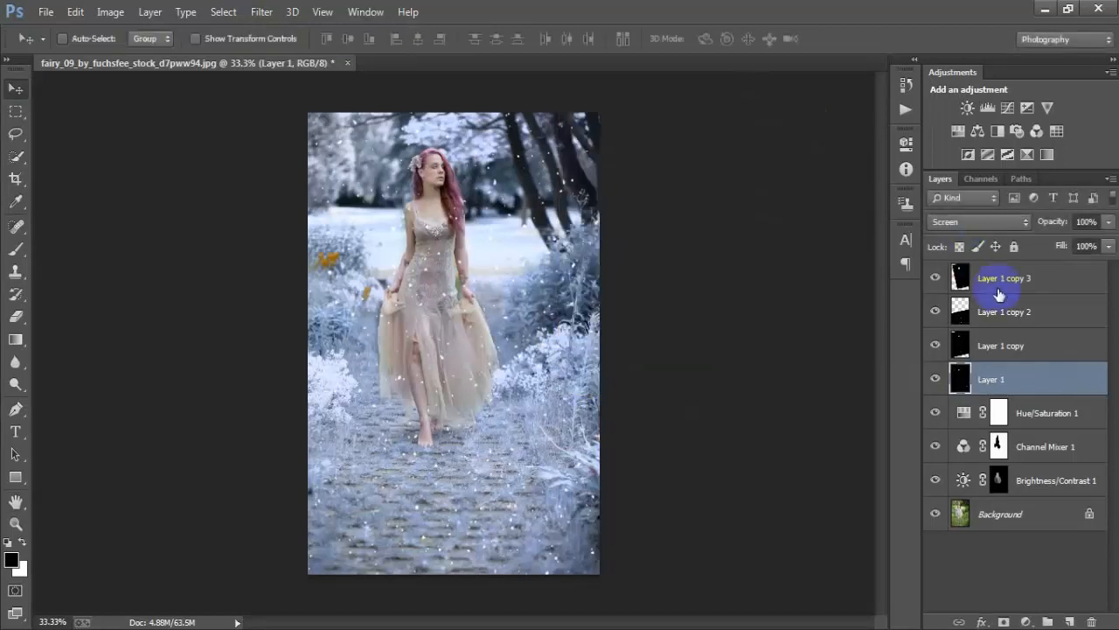
- Apply a Motion Blur at an angle of -52° to the snow layer Layer 1 copy
{"action": "left_click", "coordinate": [1001, 346]}
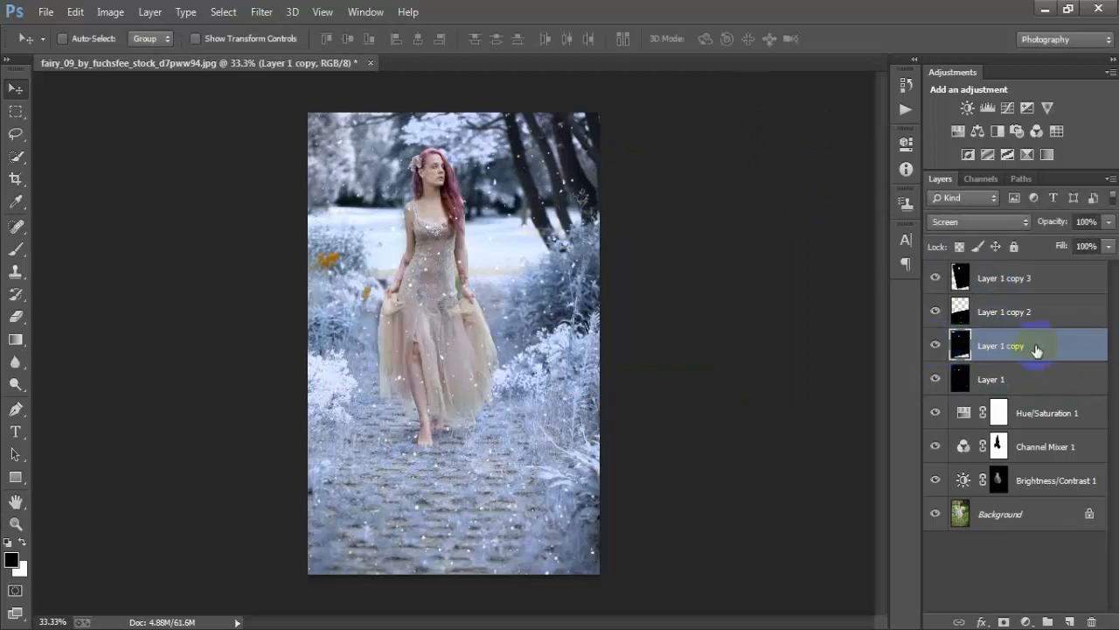
{"action": "left_click", "coordinate": [261, 11]}
{"action": "mouse_move", "coordinate": [342, 224]}
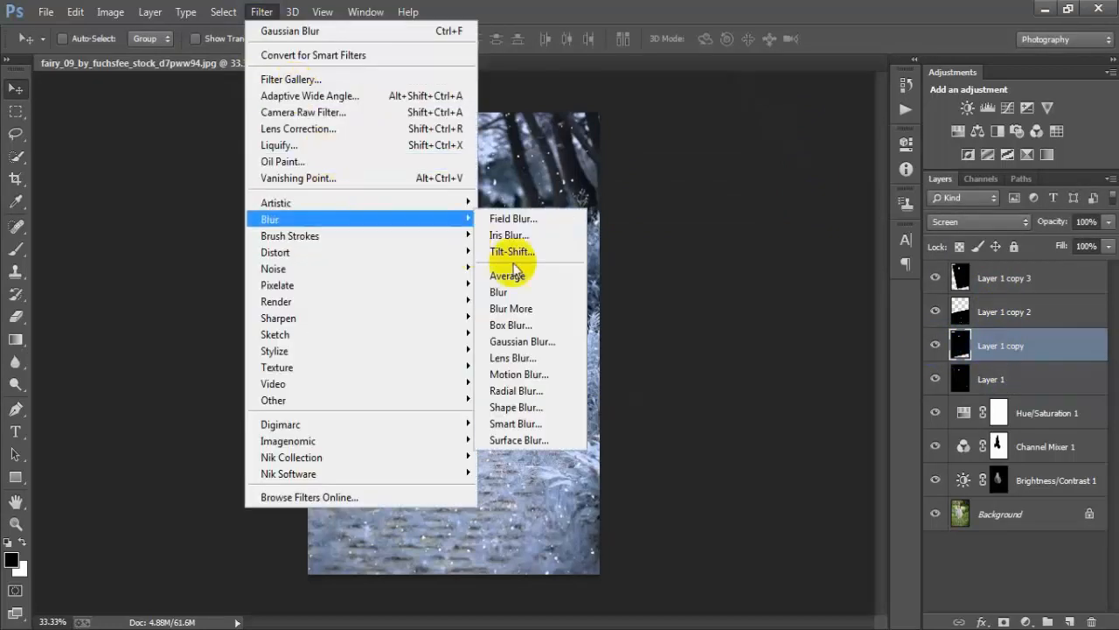
{"action": "left_click", "coordinate": [525, 374]}
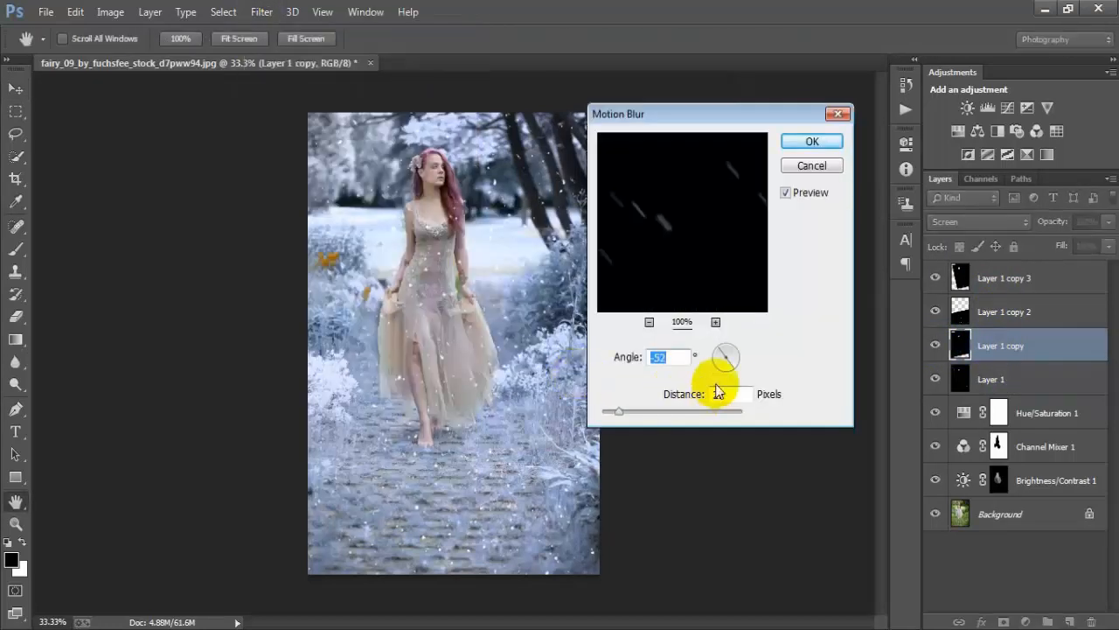
{"action": "left_click", "coordinate": [801, 142]}
{"action": "key", "text": "v"}
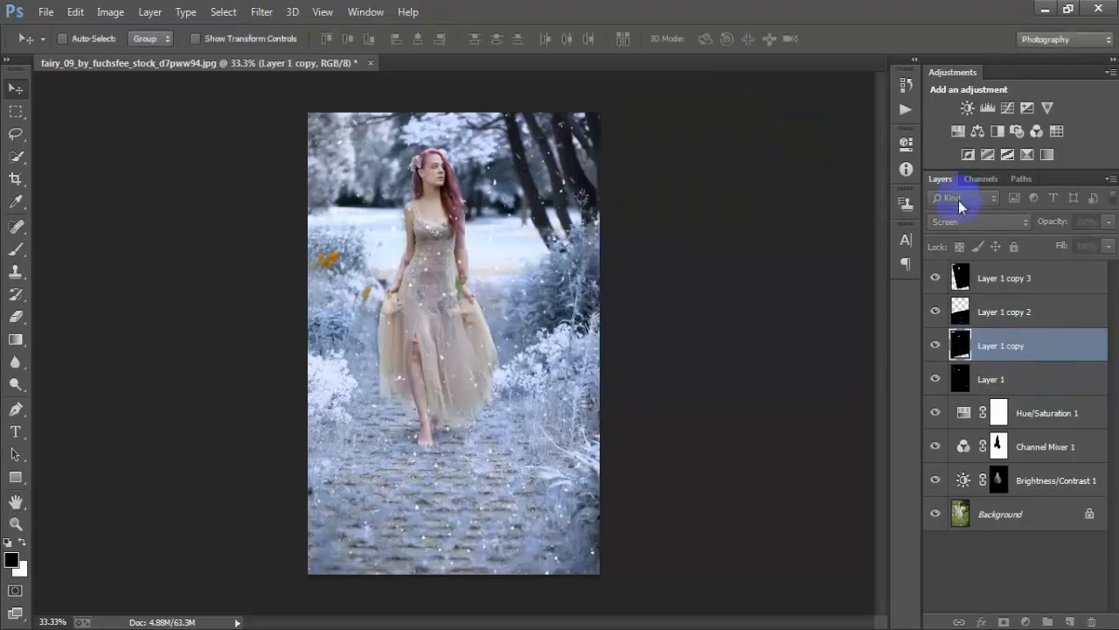
- Duplicate the topmost snow layer, Layer 1 copy 3, and shift the duplicate down and to the left over the photo
{"action": "left_click", "coordinate": [1004, 280]}
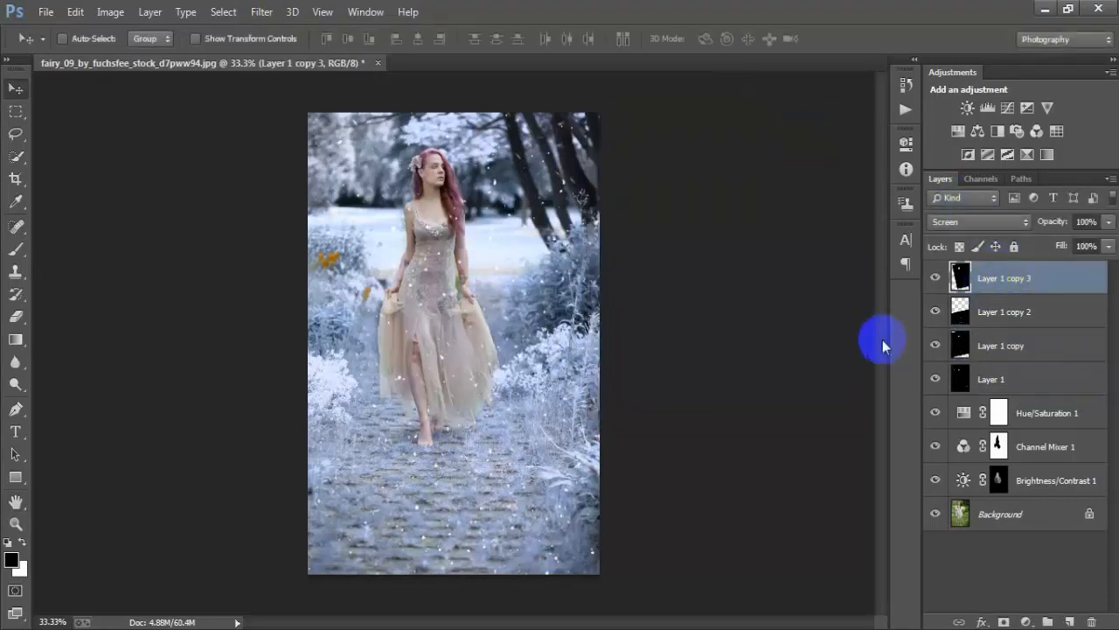
{"action": "left_click", "coordinate": [937, 277]}
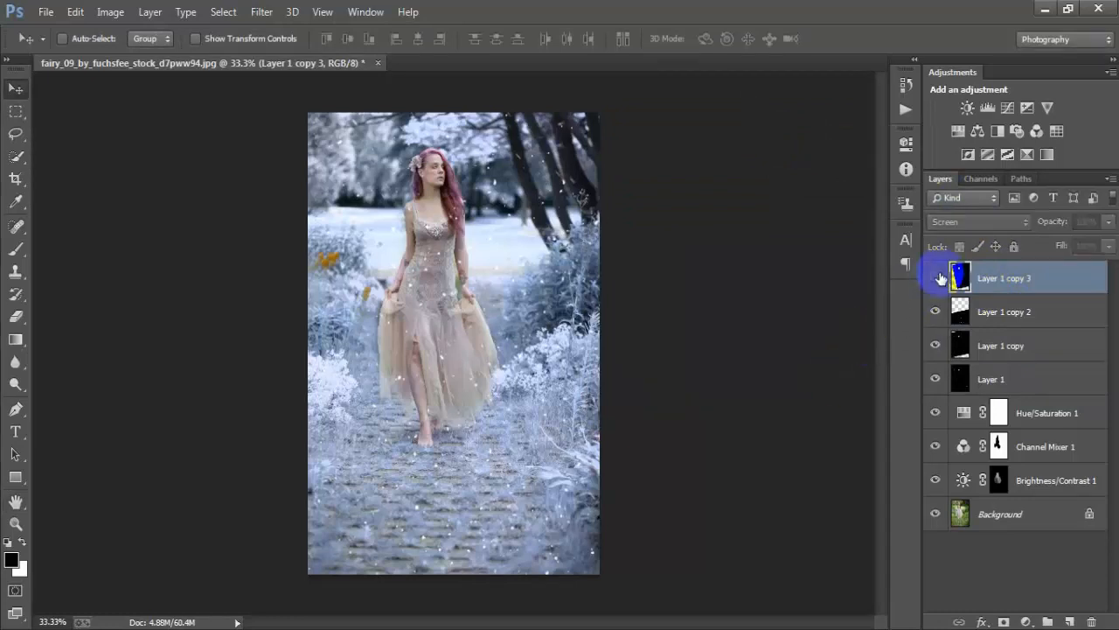
{"action": "left_click", "coordinate": [937, 278]}
{"action": "key", "text": "ctrl+j"}
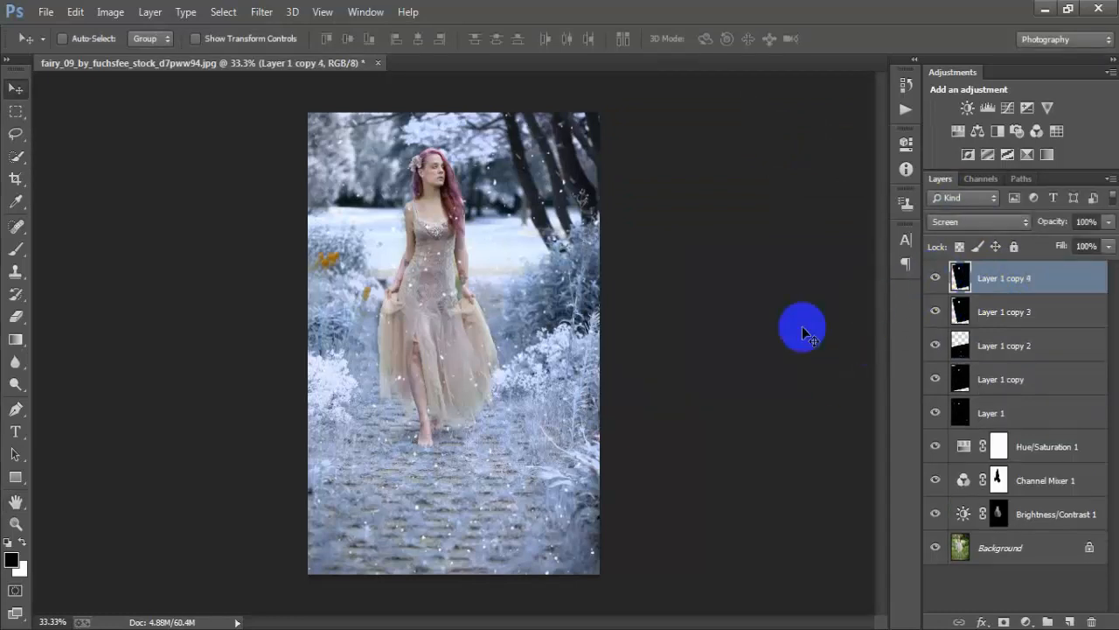
{"action": "left_click_drag", "start_coordinate": [564, 349], "coordinate": [346, 446]}
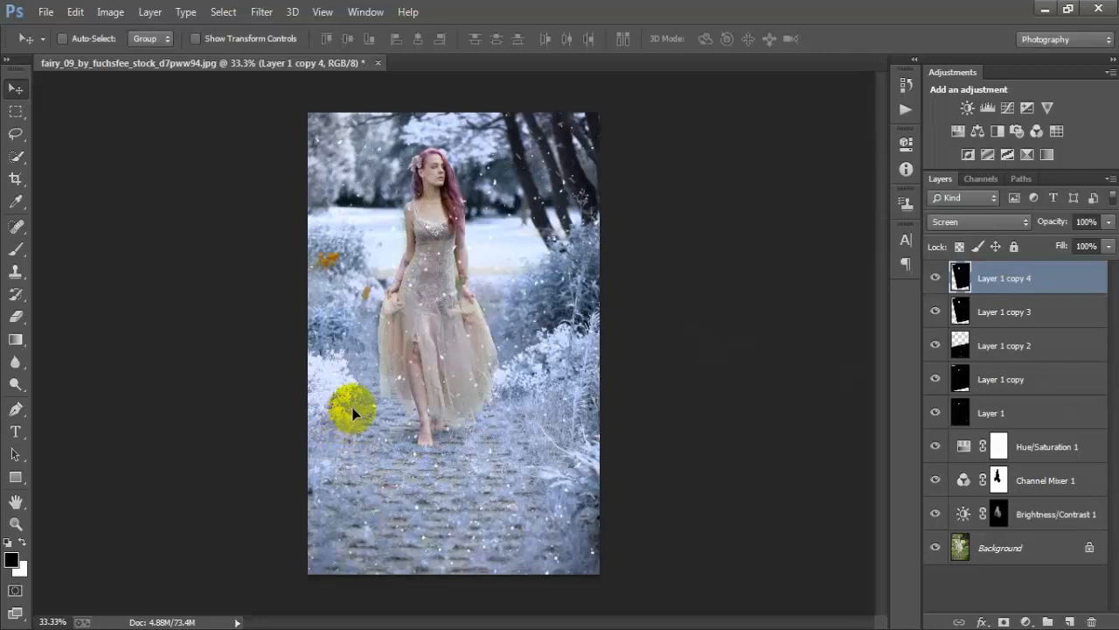
{"action": "left_click_drag", "start_coordinate": [355, 407], "coordinate": [356, 407]}
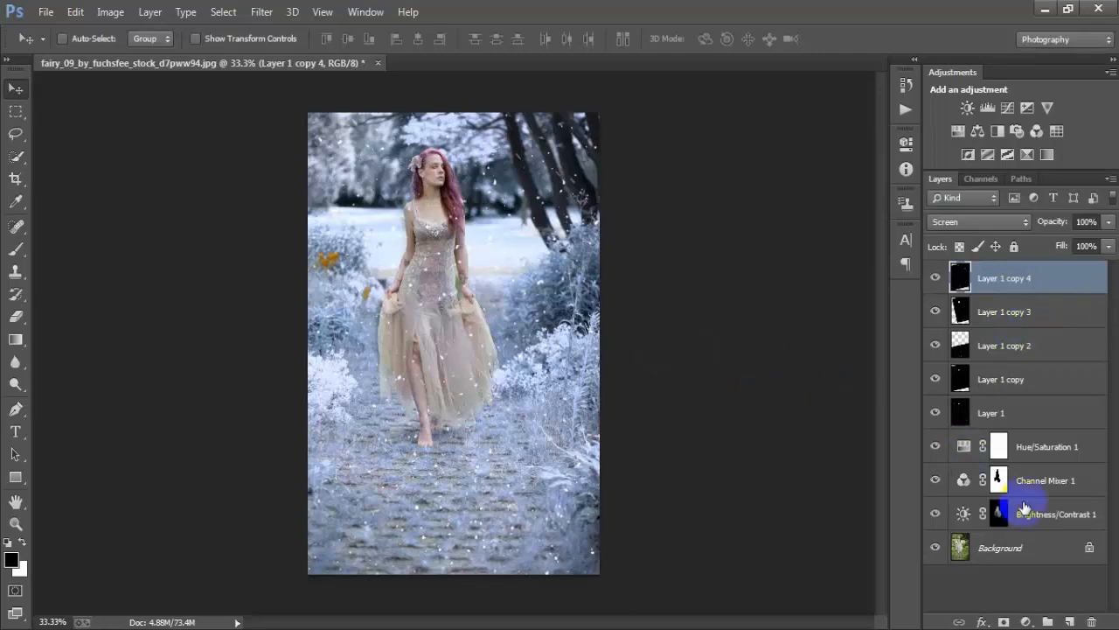
- Add a Curves adjustment layer above the snow layers, setting the white point input to 251, lowering the midtones around input 111 and moving the black point inward
{"action": "left_click", "coordinate": [1026, 622]}
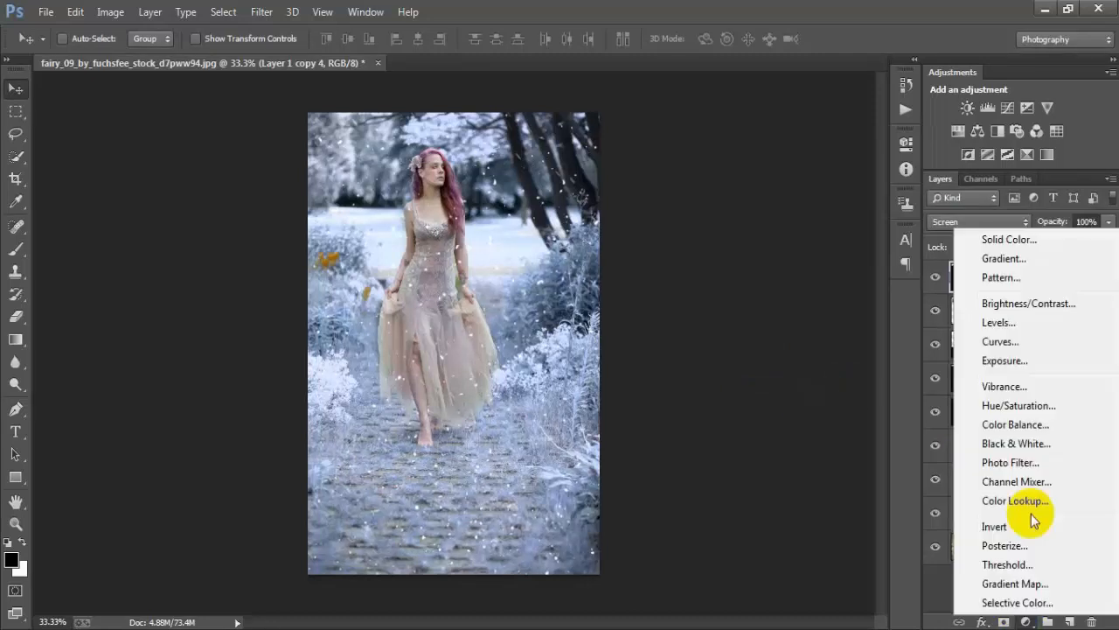
{"action": "left_click", "coordinate": [1053, 340]}
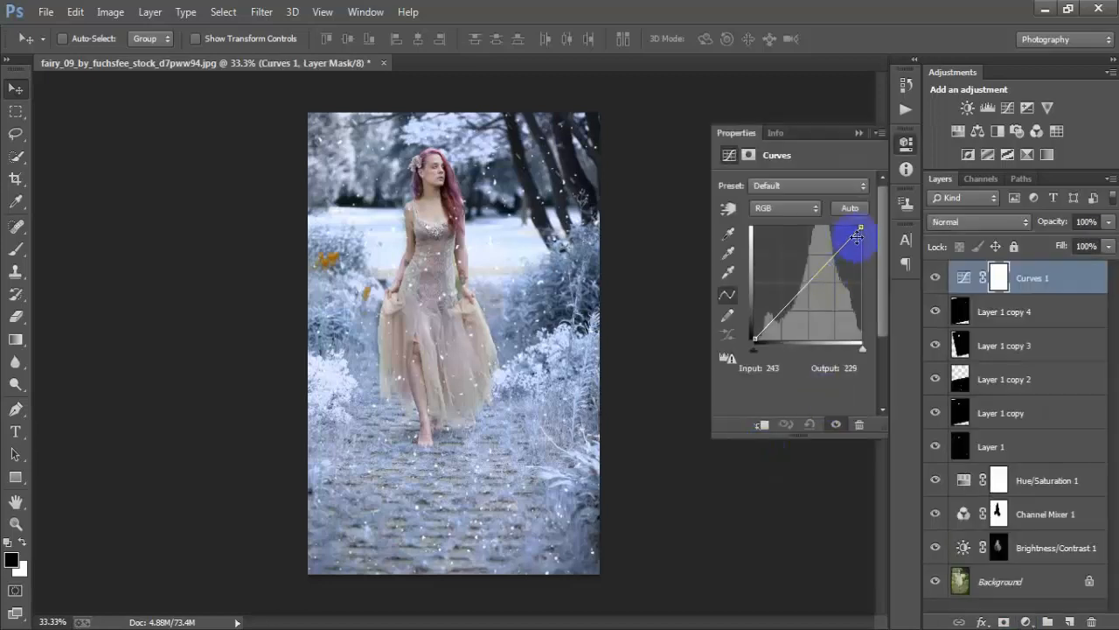
{"action": "left_click_drag", "start_coordinate": [862, 228], "coordinate": [860, 230]}
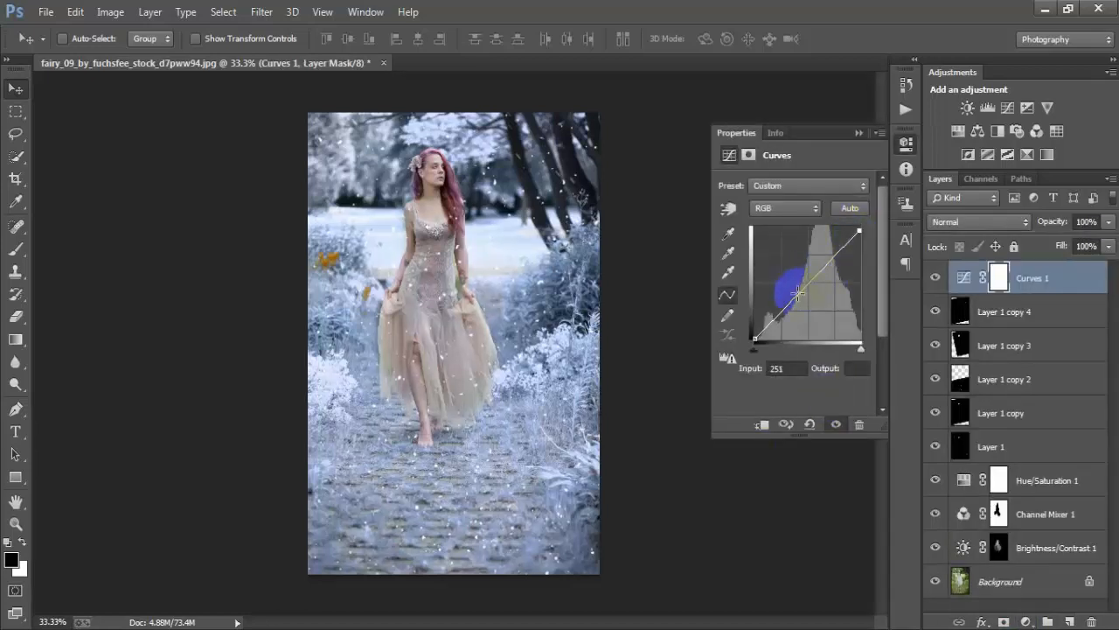
{"action": "left_click_drag", "start_coordinate": [795, 295], "coordinate": [800, 300]}
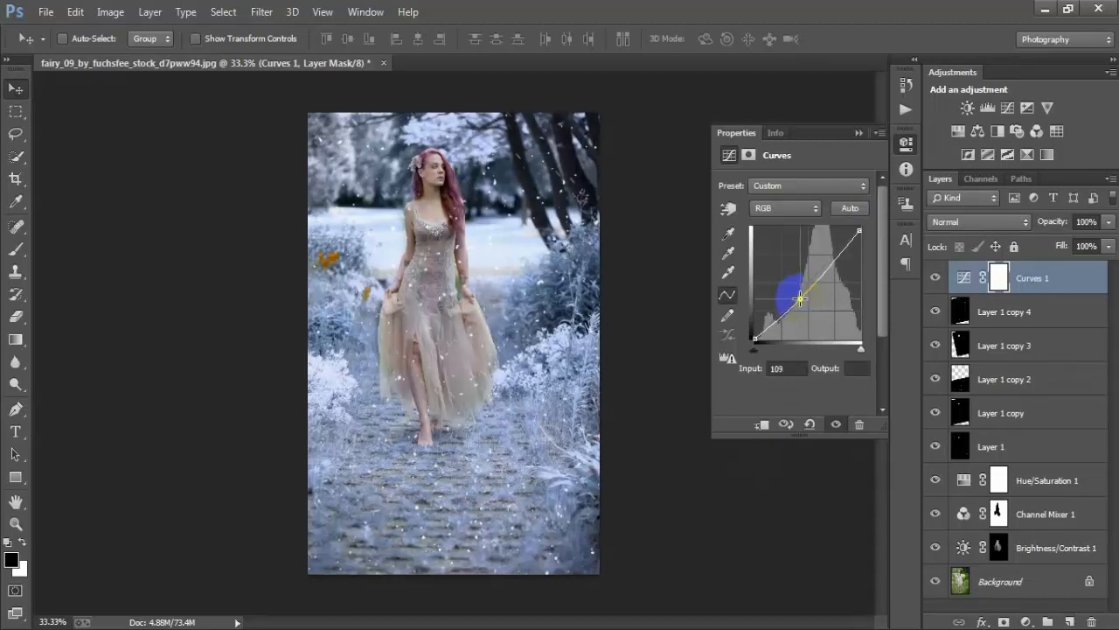
{"action": "mouse_move", "coordinate": [754, 339]}
{"action": "left_mouse_down"}
{"action": "mouse_move", "coordinate": [790, 315]}
{"action": "mouse_move", "coordinate": [767, 335]}
{"action": "left_mouse_up"}
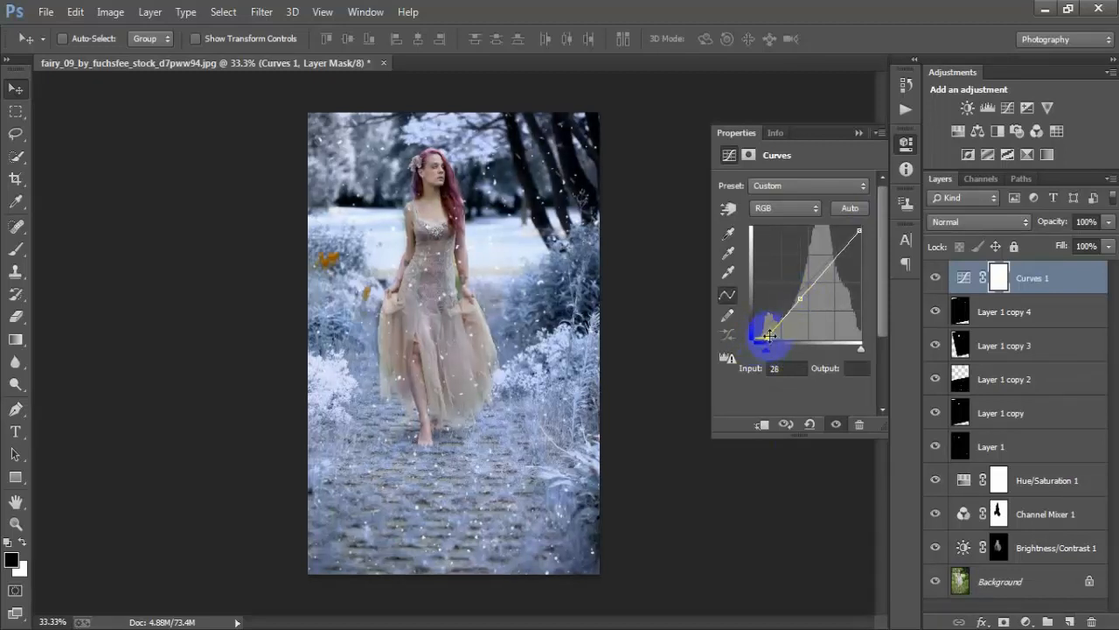
{"action": "left_click", "coordinate": [797, 299]}
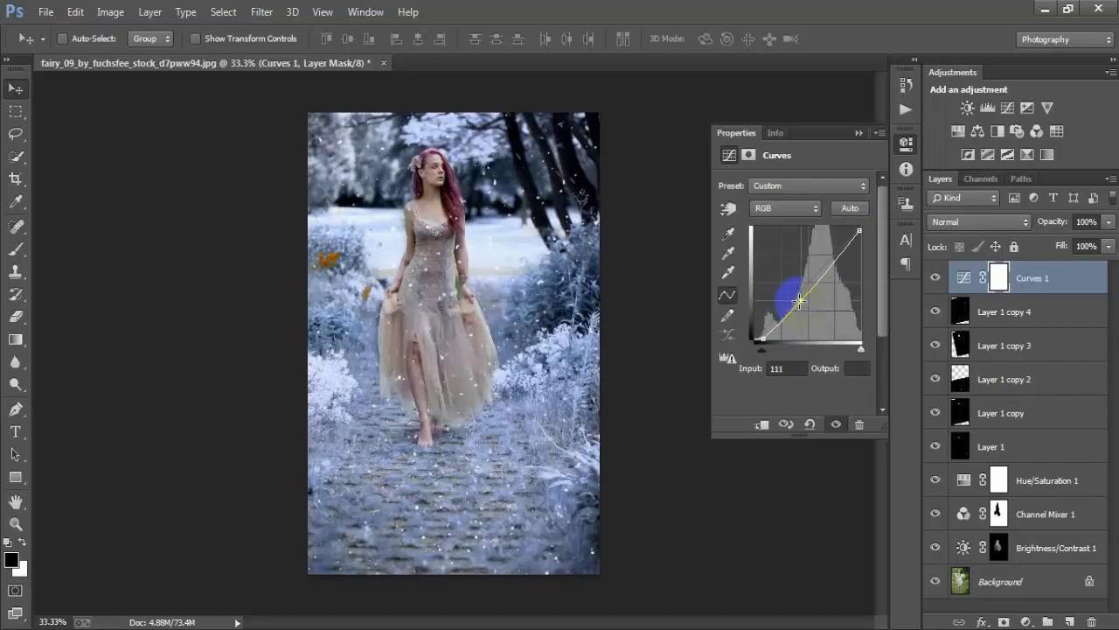
{"action": "left_click_drag", "start_coordinate": [799, 302], "coordinate": [798, 299]}
{"action": "left_click", "coordinate": [859, 133]}
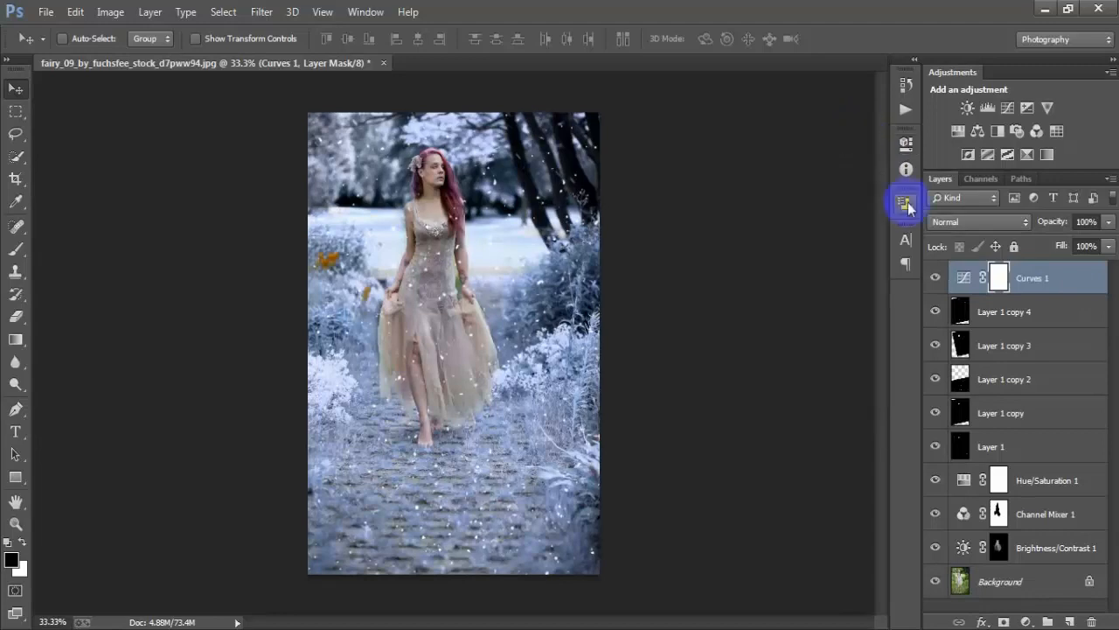
- Compare the photo with and without the Curves adjustment and examine the winter scene from the woman's head to the path
{"action": "left_click", "coordinate": [934, 278]}
{"action": "left_click", "coordinate": [934, 278]}
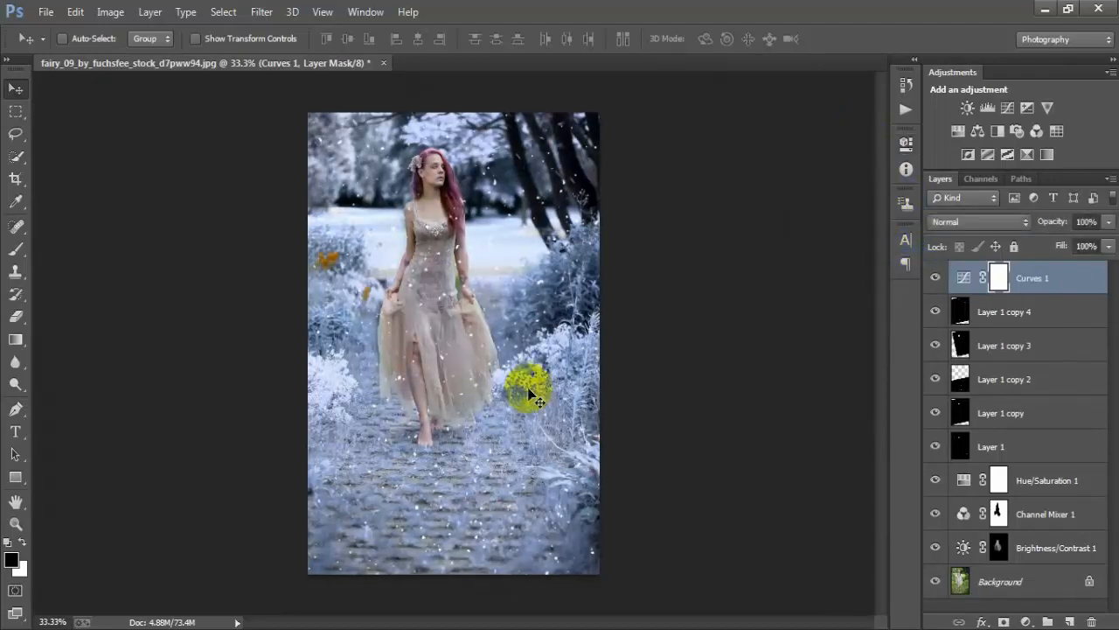
{"action": "scroll", "coordinate": [528, 390], "scroll_direction": "up", "scroll_amount": 1}
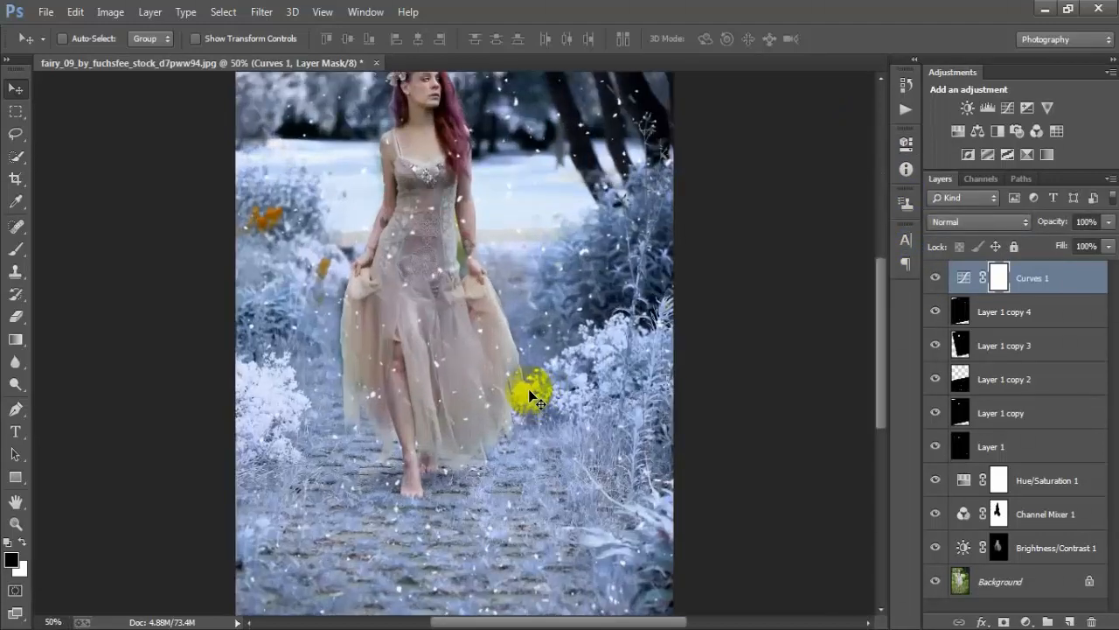
{"action": "scroll", "coordinate": [520, 376], "scroll_direction": "up", "scroll_amount": 3}
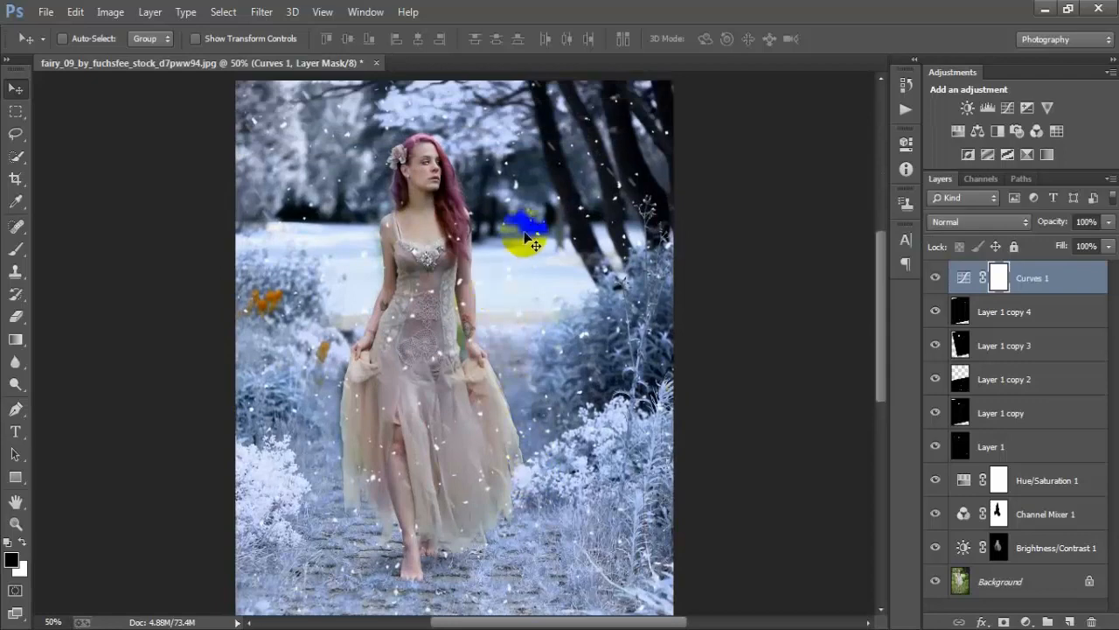
{"action": "scroll", "coordinate": [525, 236], "scroll_direction": "down", "scroll_amount": 4}
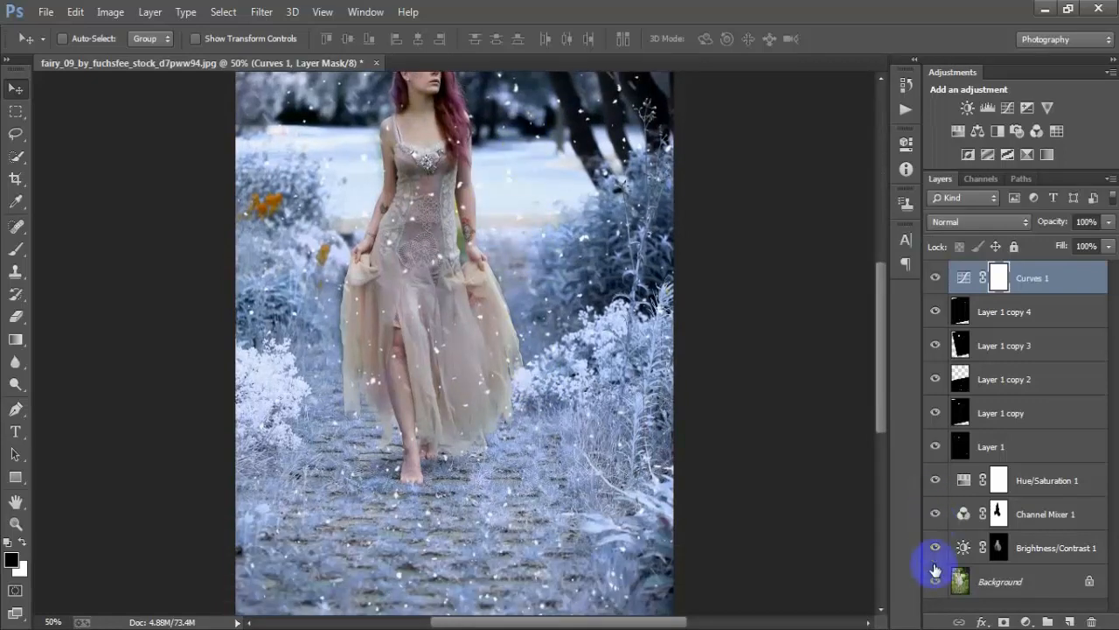
- Compare the finished winter scene with the original Background photo and examine the result close up and as a whole
{"action": "scroll", "coordinate": [845, 536], "scroll_direction": "up", "scroll_amount": 2}
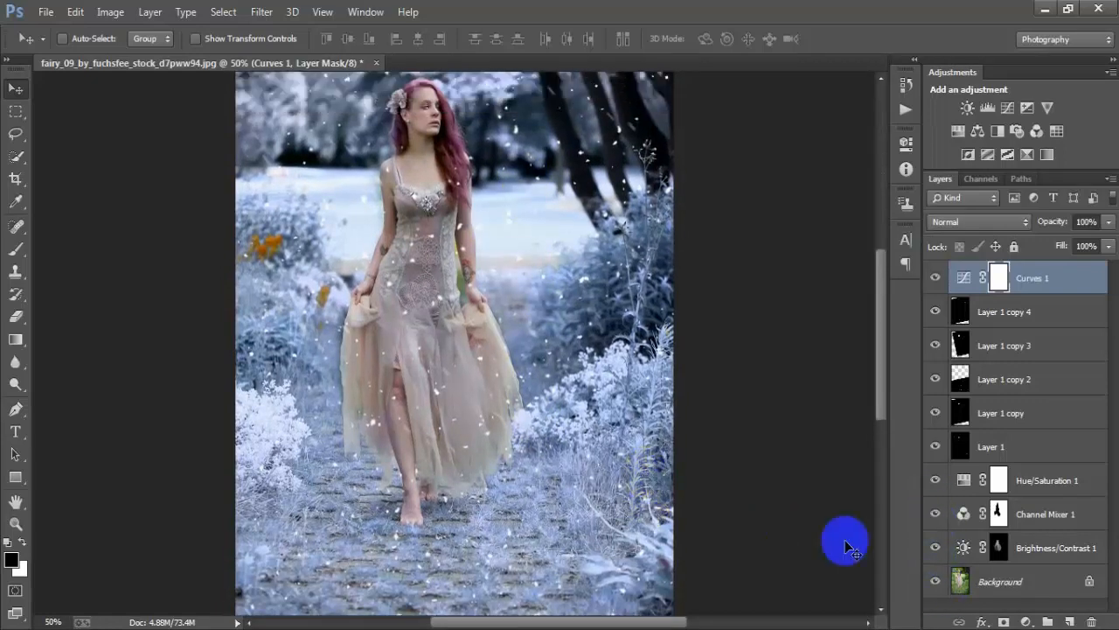
{"action": "left_click", "coordinate": [935, 583], "text": "alt"}
{"action": "left_click", "coordinate": [935, 584], "text": "alt"}
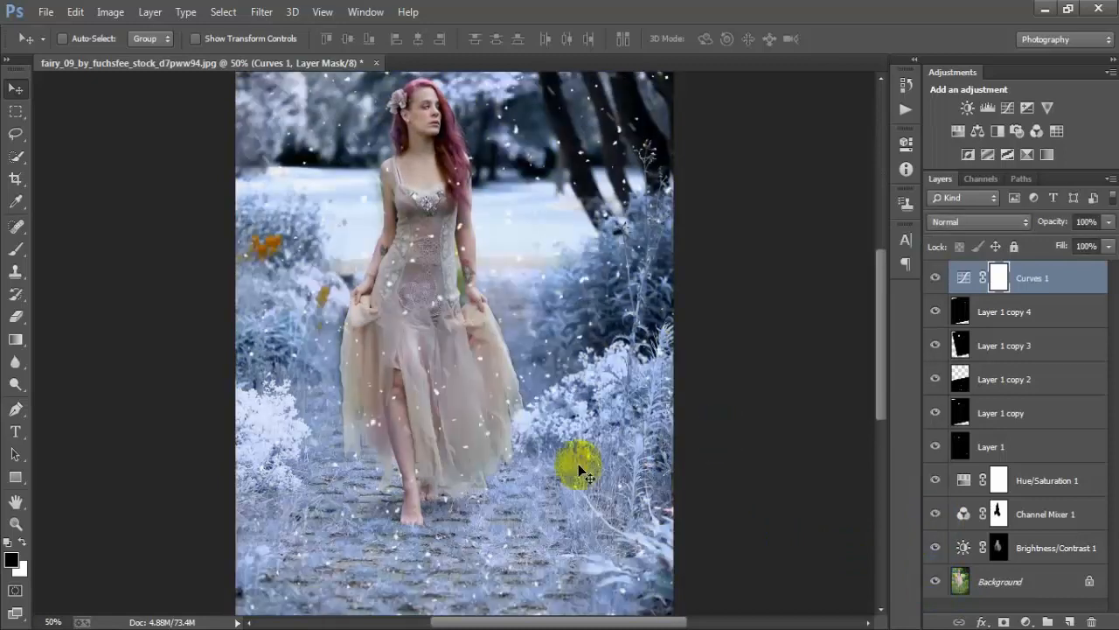
{"action": "key", "text": "ctrl+plus"}
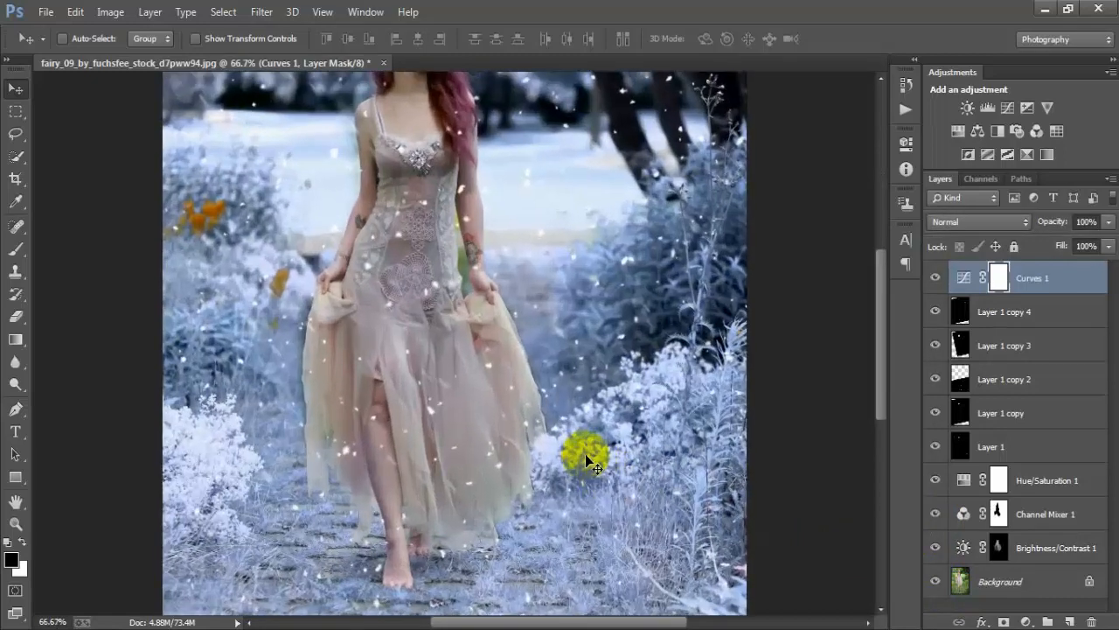
{"action": "key", "text": "ctrl+minus"}
{"action": "key", "text": "ctrl+minus"}
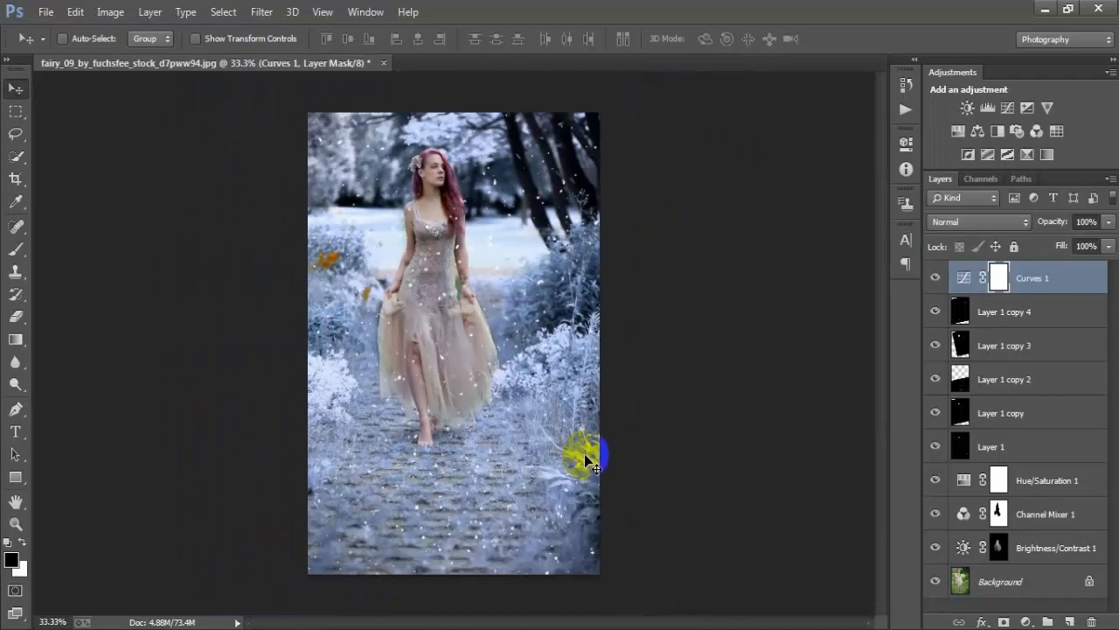